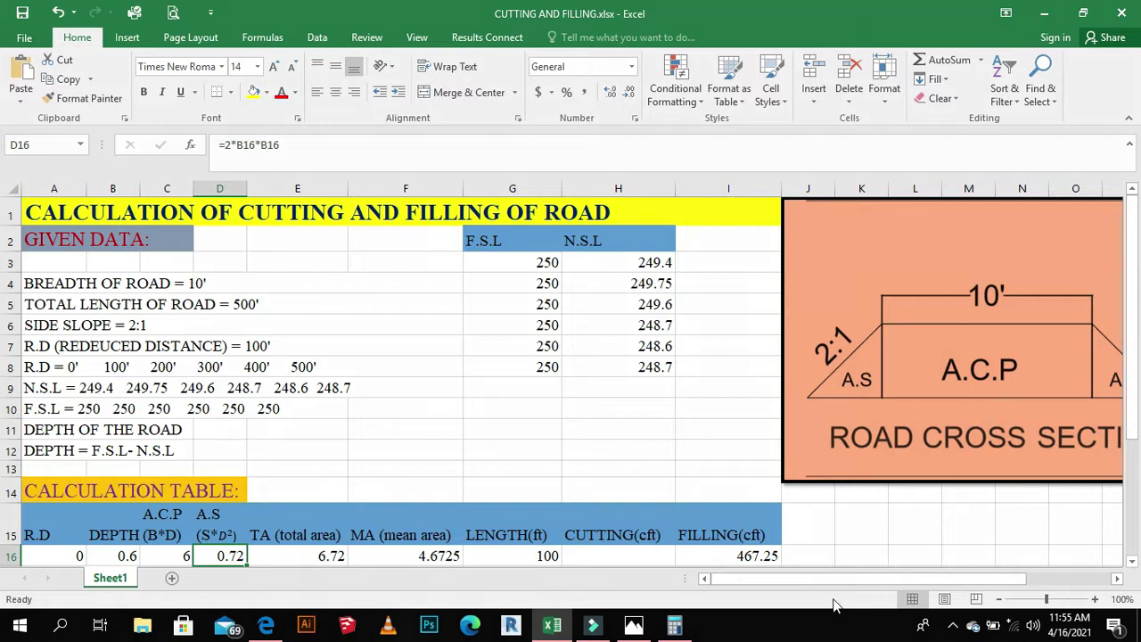
Scroll and drag around the road sheet to review the cutting and filling table
{"action": "scroll", "coordinate": [700, 327], "scroll_direction": "right", "scroll_amount": 2}
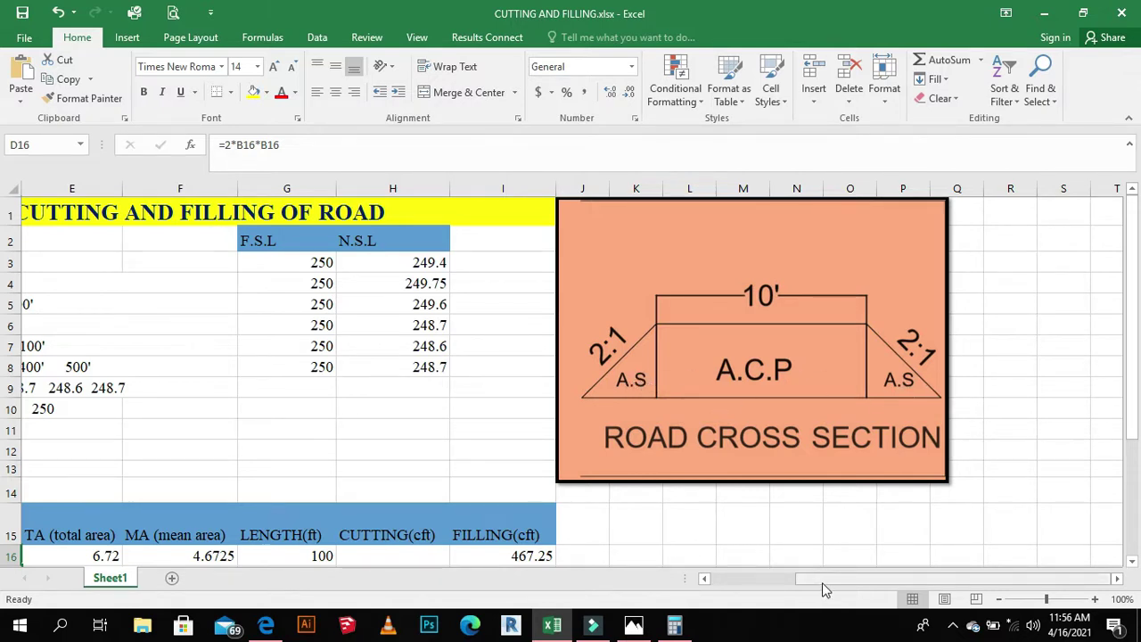
{"action": "left_click_drag", "start_coordinate": [822, 582], "coordinate": [720, 579]}
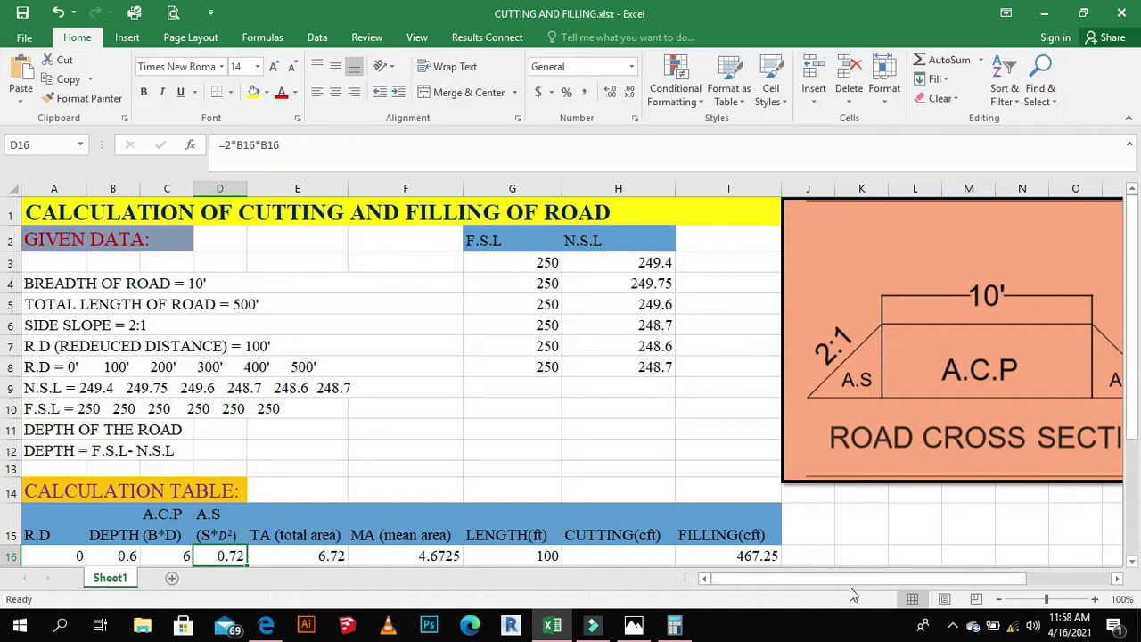
{"action": "left_click_drag", "start_coordinate": [850, 575], "coordinate": [888, 576]}
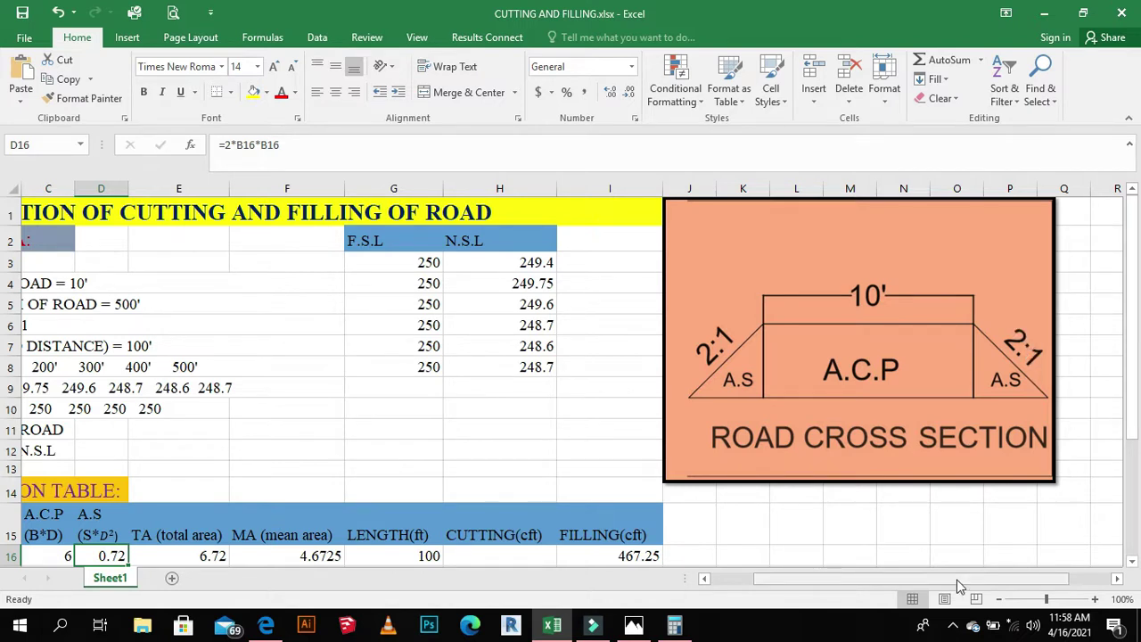
{"action": "mouse_move", "coordinate": [957, 580]}
{"action": "left_mouse_down"}
{"action": "mouse_move", "coordinate": [912, 580]}
{"action": "mouse_move", "coordinate": [976, 581]}
{"action": "left_mouse_up"}
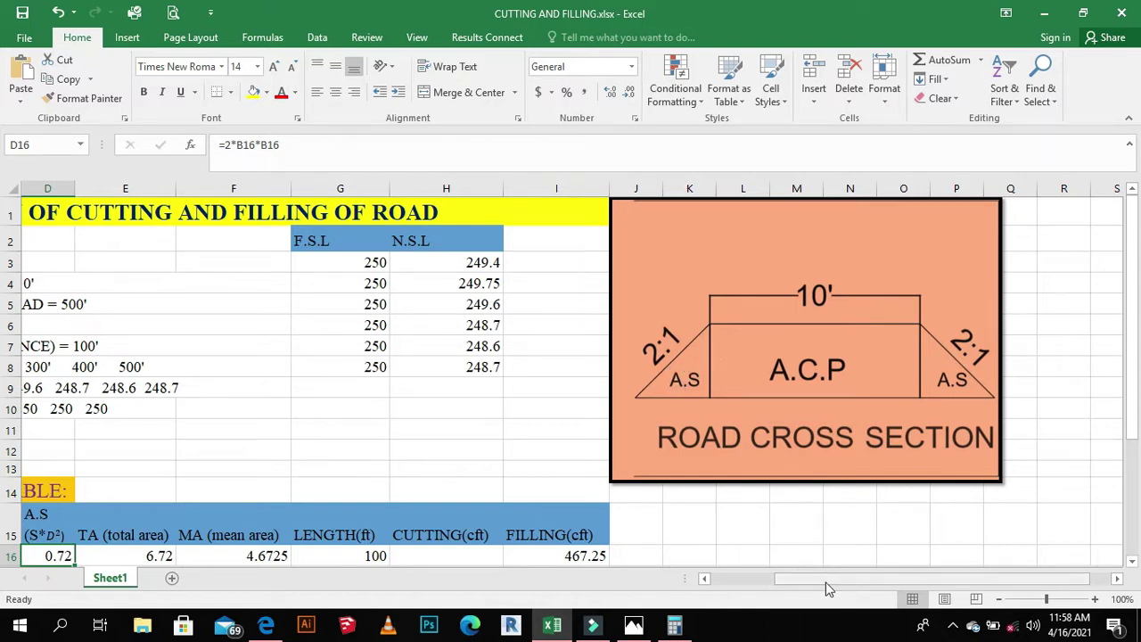
{"action": "mouse_move", "coordinate": [827, 589]}
{"action": "left_mouse_down"}
{"action": "mouse_move", "coordinate": [780, 584]}
{"action": "mouse_move", "coordinate": [847, 594]}
{"action": "left_mouse_up"}
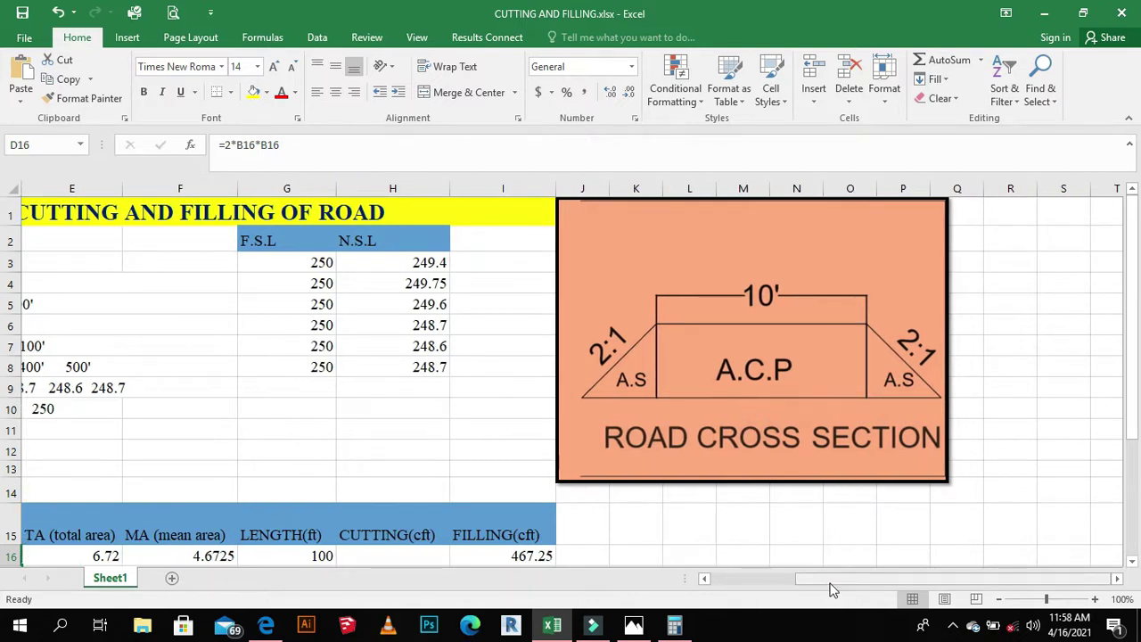
{"action": "left_click_drag", "start_coordinate": [828, 581], "coordinate": [116, 323]}
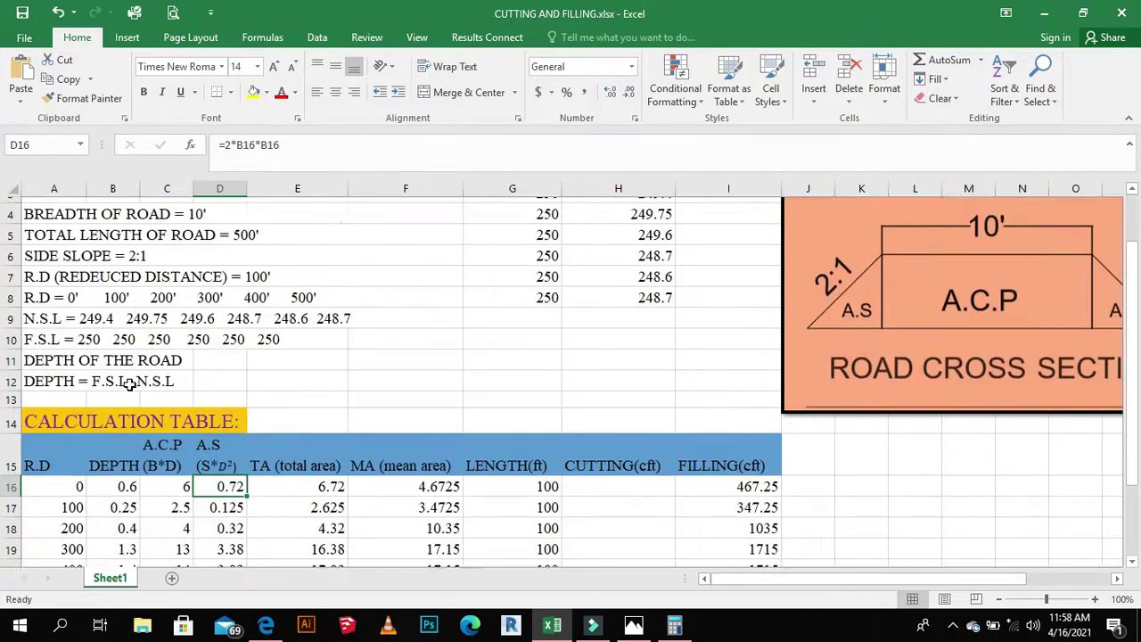
{"action": "scroll", "coordinate": [130, 383], "scroll_direction": "down", "scroll_amount": 1}
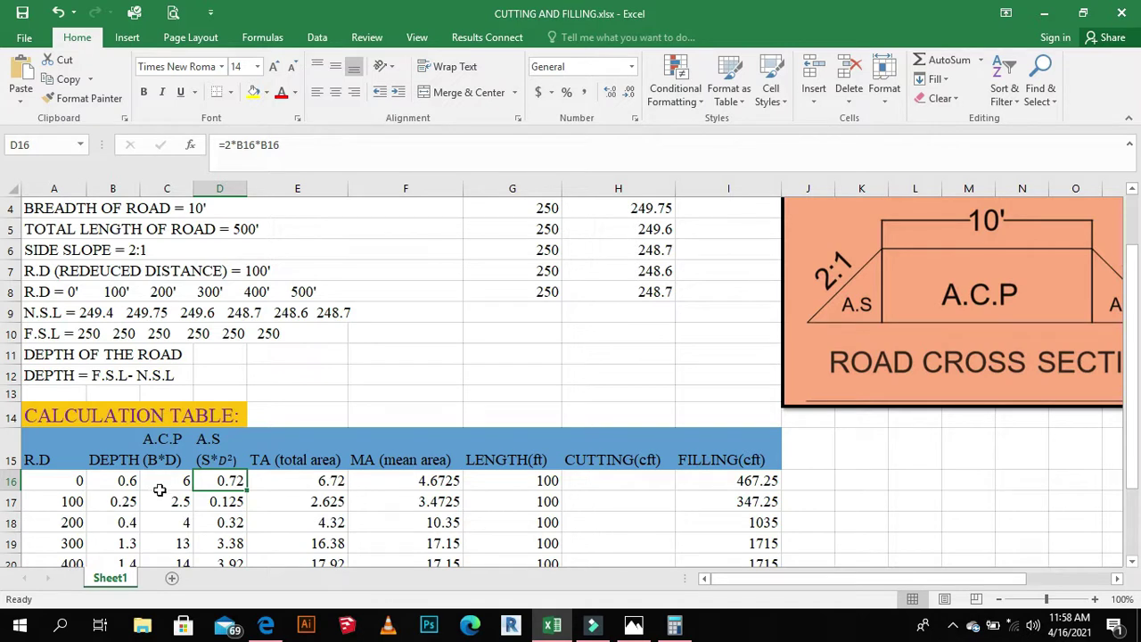
{"action": "scroll", "coordinate": [359, 491], "scroll_direction": "down", "scroll_amount": 2}
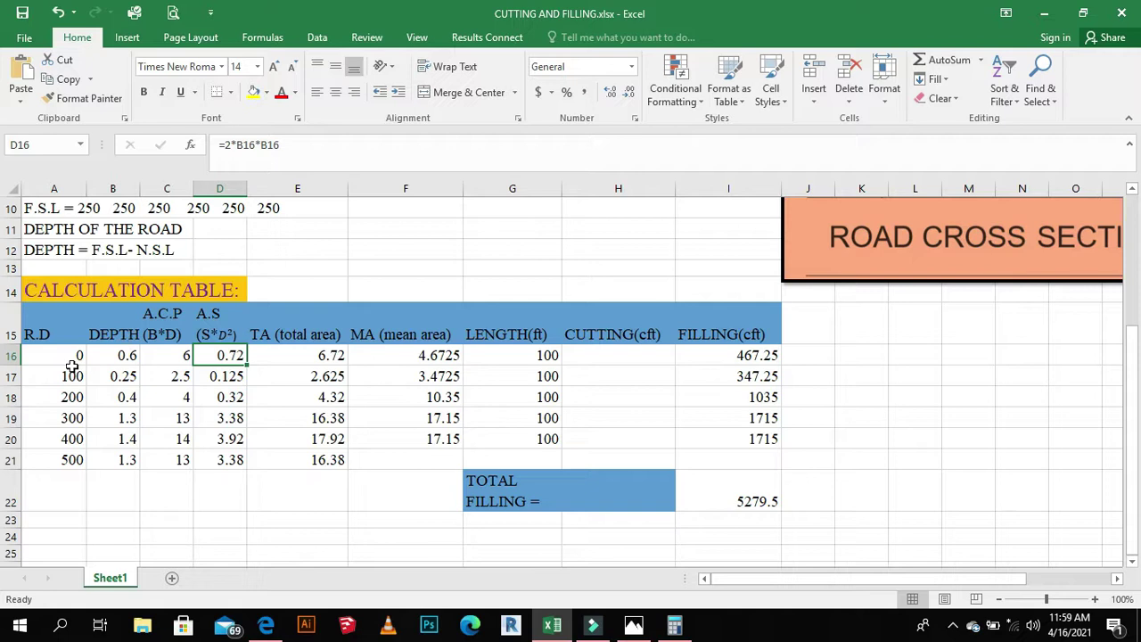
{"action": "scroll", "coordinate": [71, 366], "scroll_direction": "up", "scroll_amount": 3}
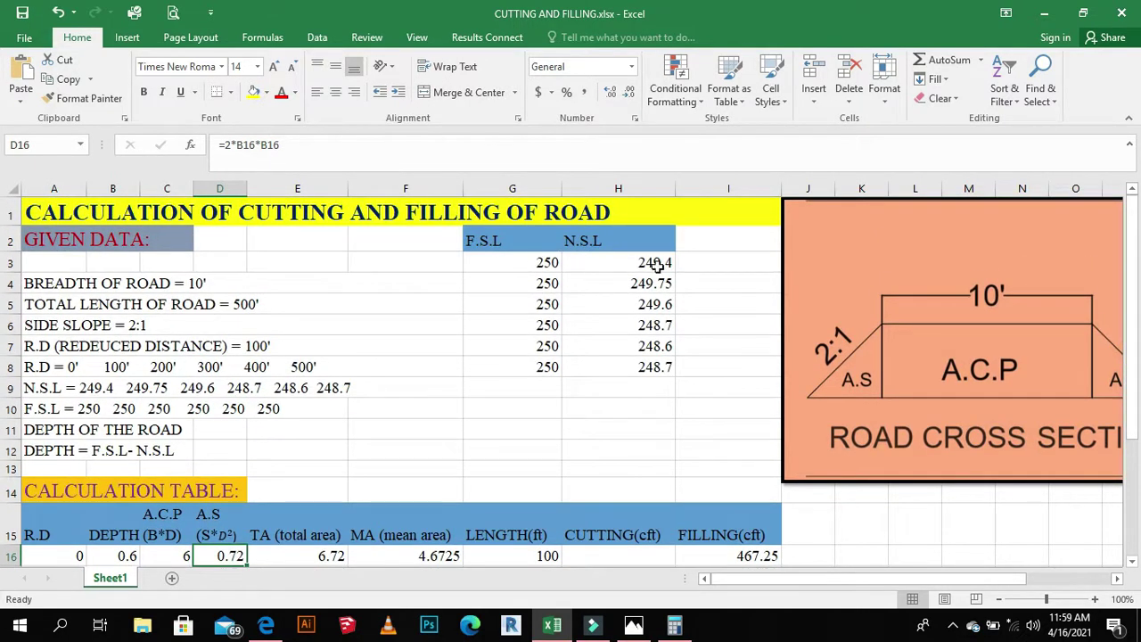
{"action": "scroll", "coordinate": [369, 348], "scroll_direction": "down", "scroll_amount": 2}
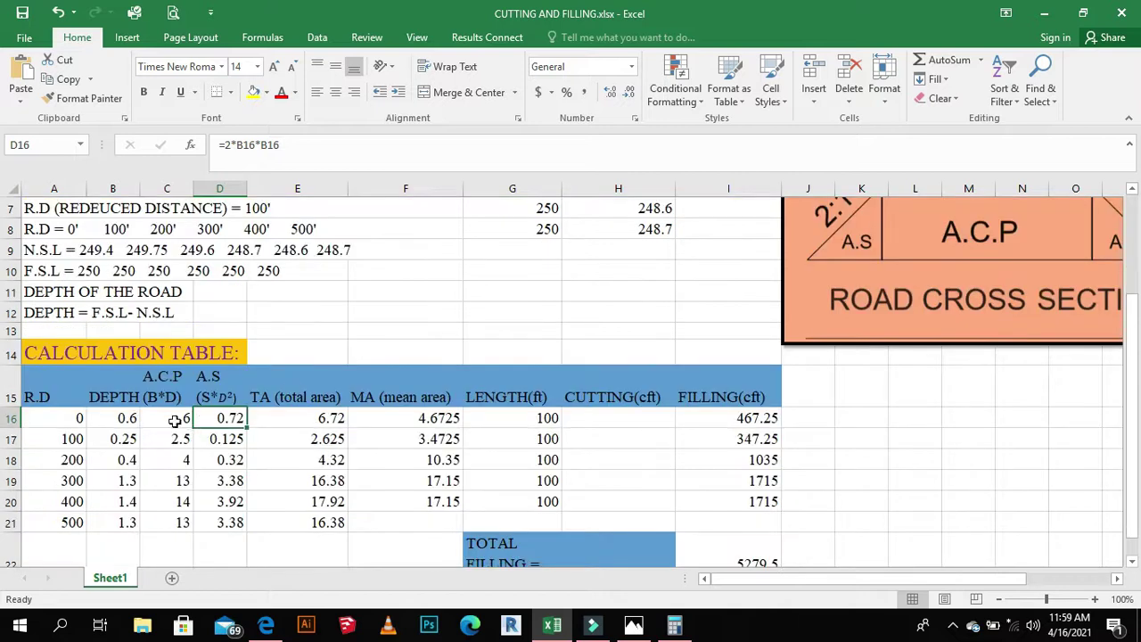
{"action": "scroll", "coordinate": [344, 414], "scroll_direction": "up", "scroll_amount": 2}
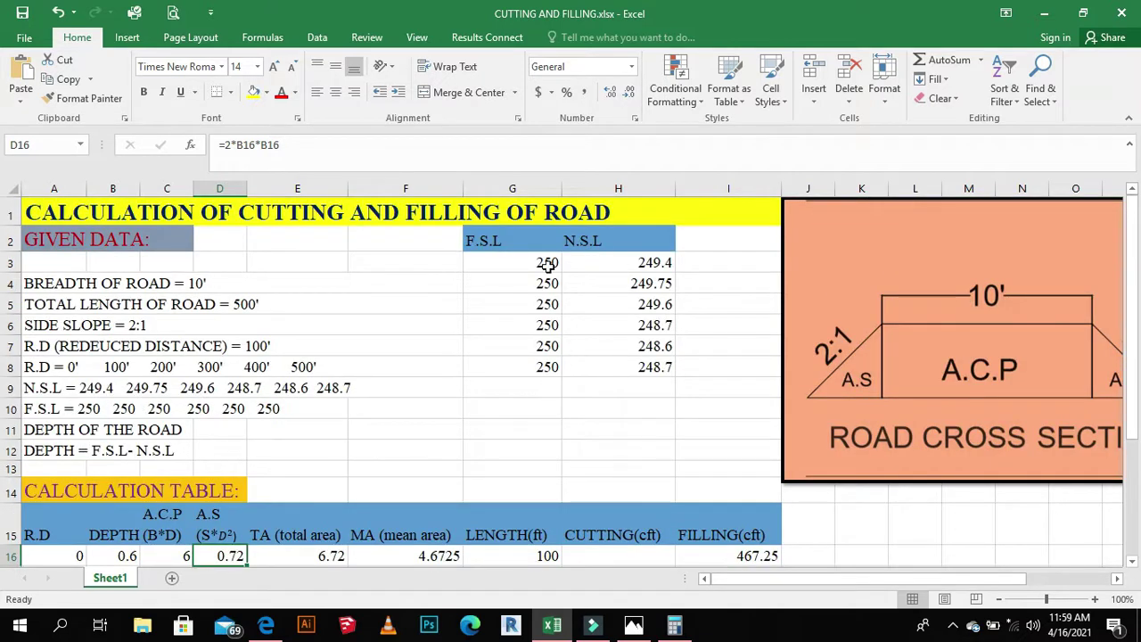
Bring up a cleared Calculator and start the subtraction from the F.S.L value 250
{"action": "left_click", "coordinate": [675, 625]}
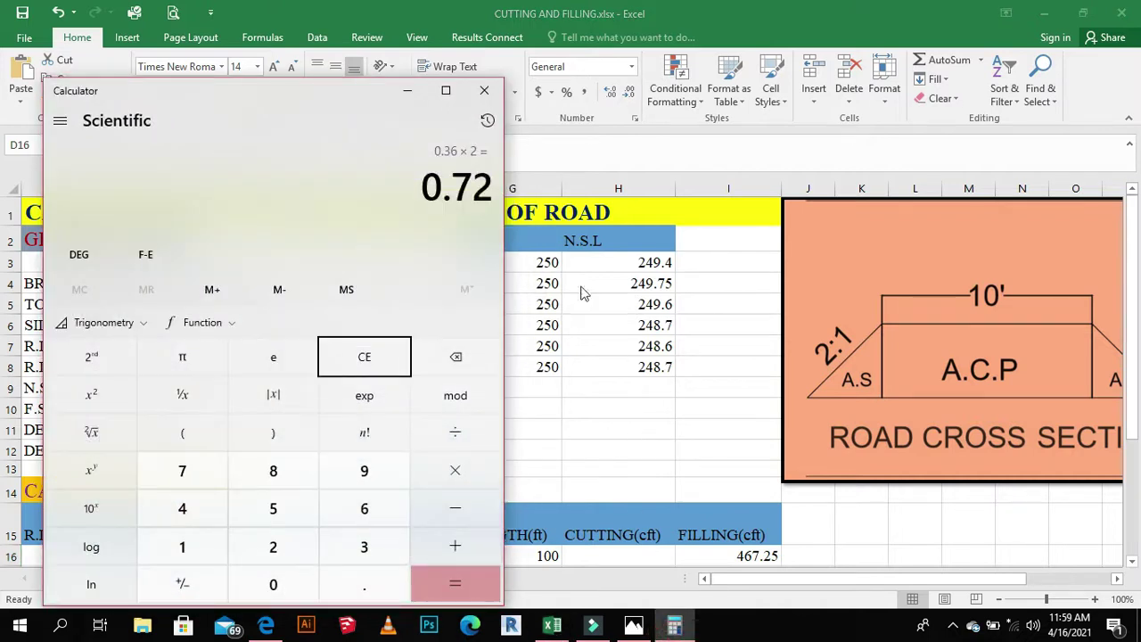
{"action": "left_click", "coordinate": [356, 374]}
{"action": "left_click", "coordinate": [275, 549]}
{"action": "left_click", "coordinate": [281, 504]}
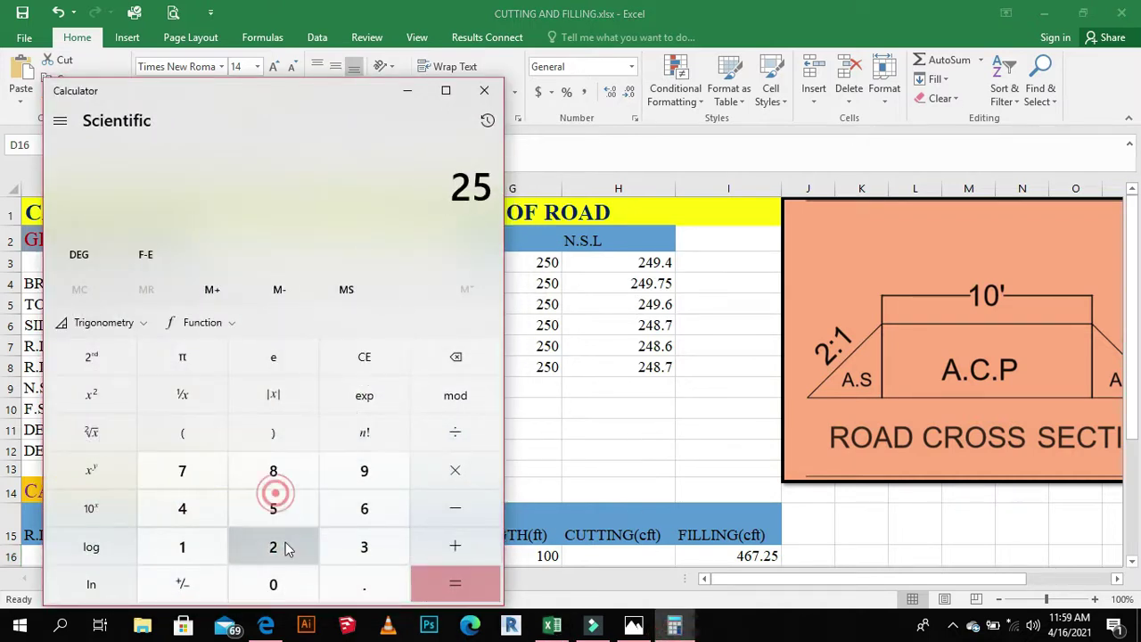
{"action": "left_click", "coordinate": [281, 585]}
{"action": "left_click", "coordinate": [458, 507]}
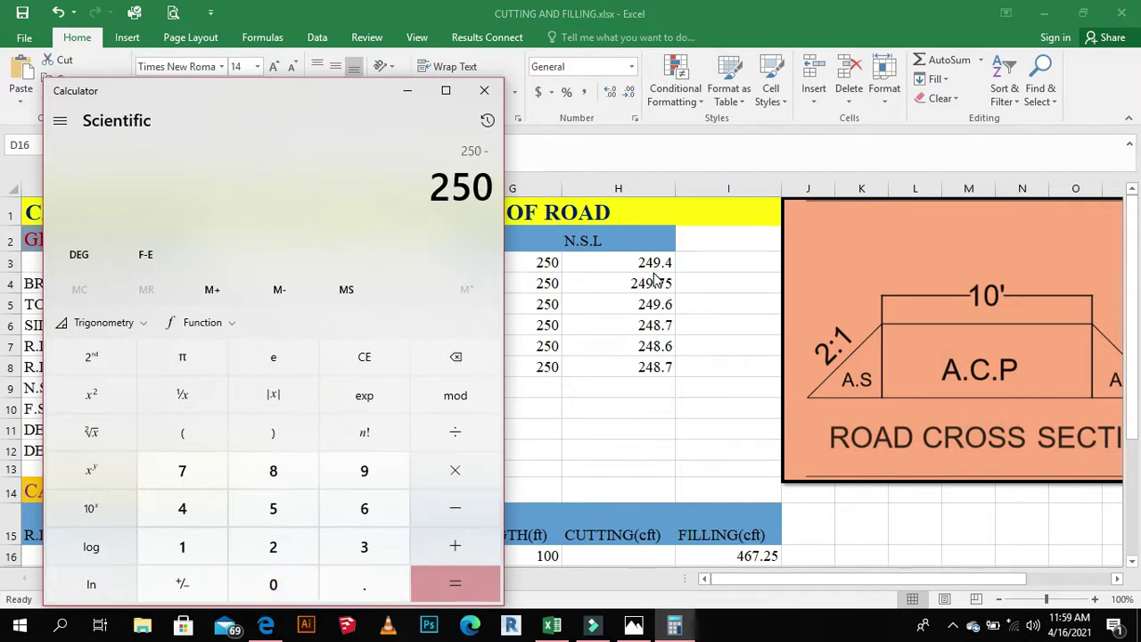
Subtract the N.S.L value 249.4 to get 0.6, then minimize Calculator
{"action": "left_click", "coordinate": [292, 553]}
{"action": "left_click", "coordinate": [210, 517]}
{"action": "left_click", "coordinate": [365, 471]}
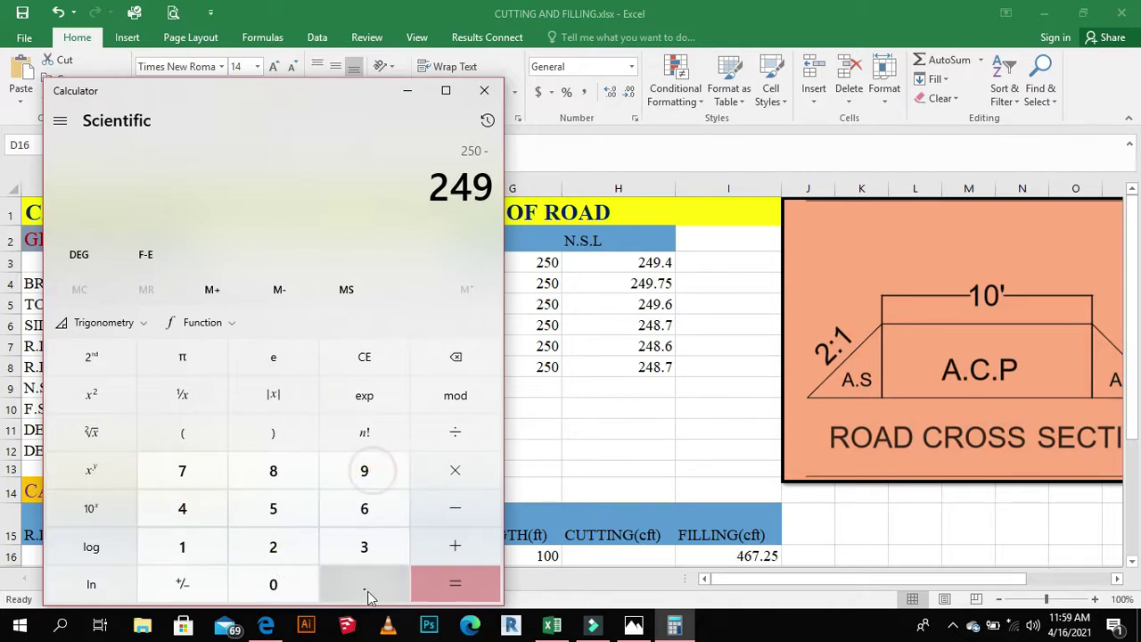
{"action": "left_click", "coordinate": [366, 586]}
{"action": "left_click", "coordinate": [182, 505]}
{"action": "left_click", "coordinate": [456, 583]}
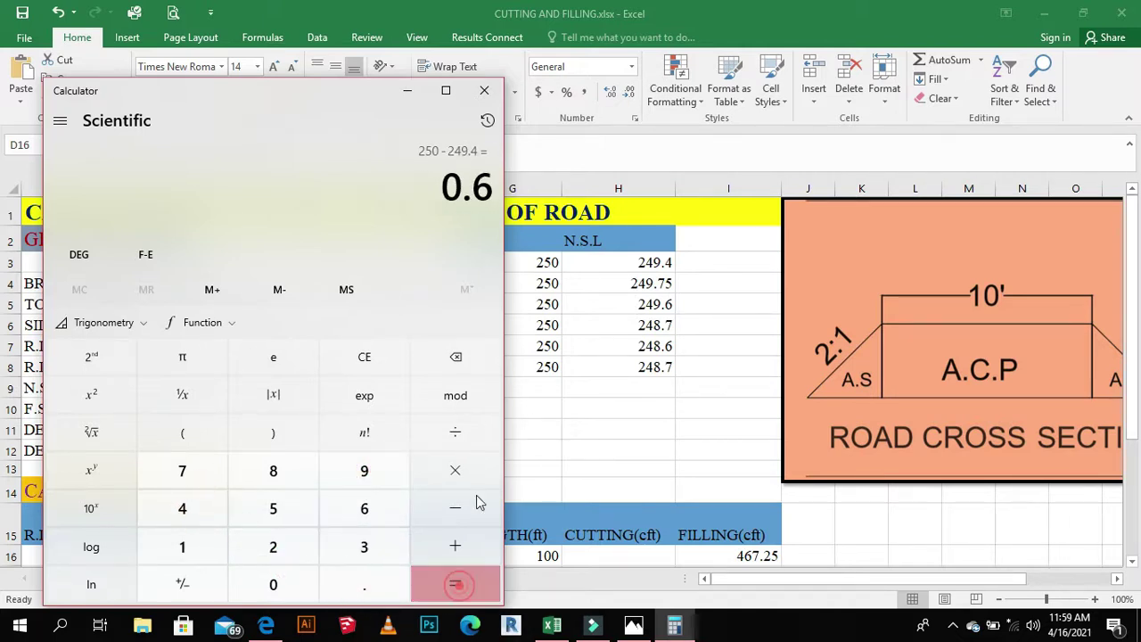
{"action": "left_click", "coordinate": [407, 90]}
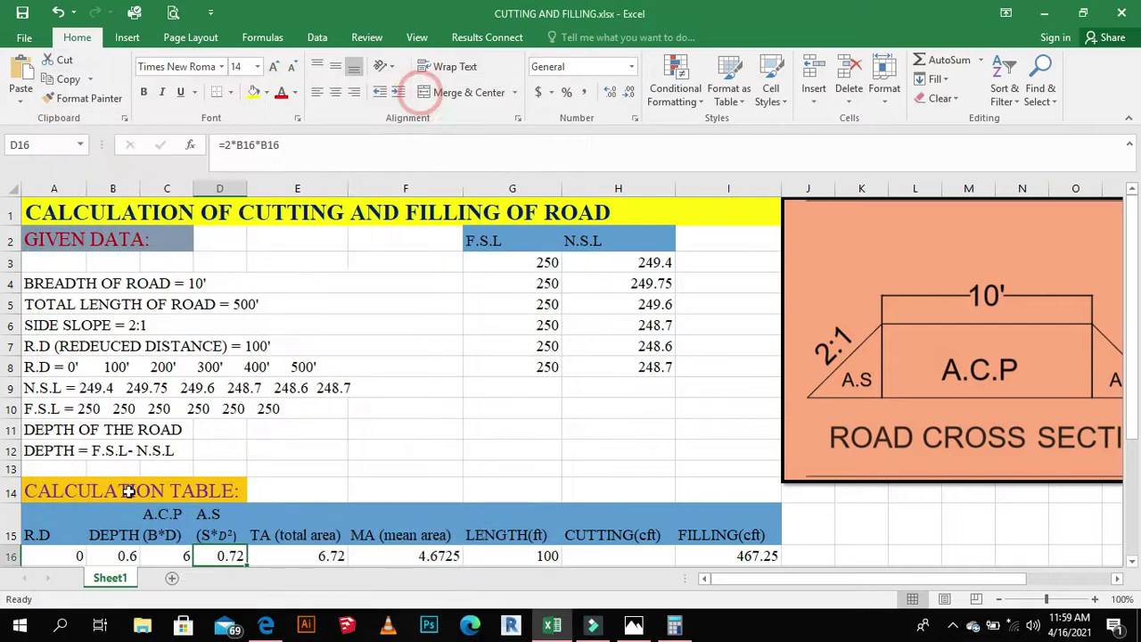
{"action": "scroll", "coordinate": [134, 457], "scroll_direction": "down", "scroll_amount": 2}
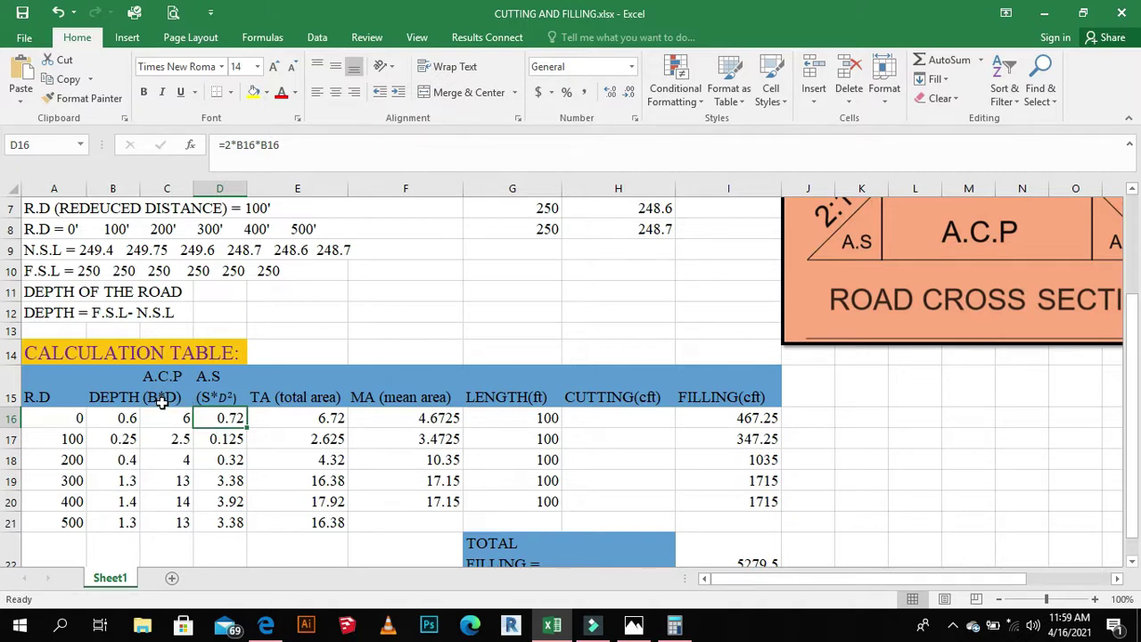
{"action": "scroll", "coordinate": [783, 531], "scroll_direction": "up", "scroll_amount": 2}
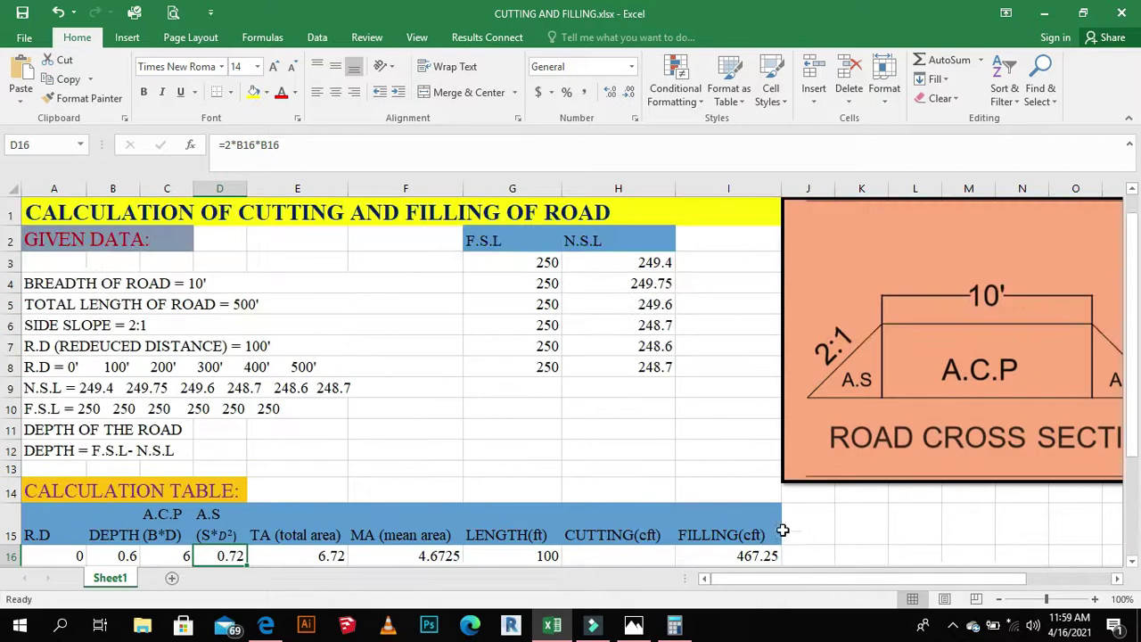
{"action": "scroll", "coordinate": [815, 581], "scroll_direction": "right", "scroll_amount": 2}
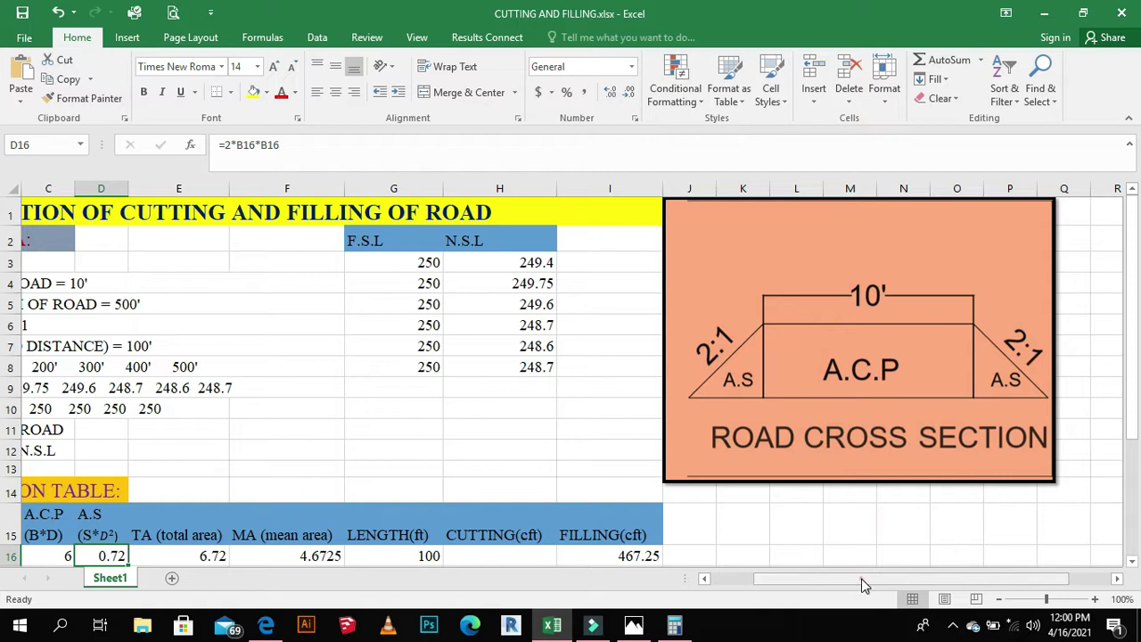
{"action": "left_click_drag", "start_coordinate": [862, 584], "coordinate": [881, 583]}
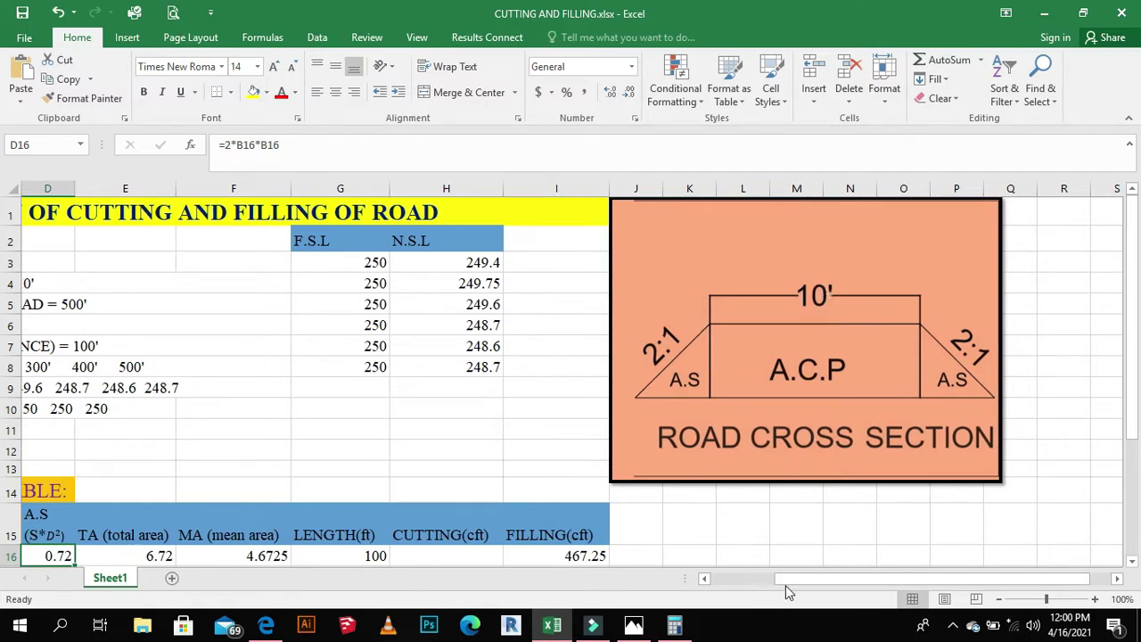
{"action": "left_click_drag", "start_coordinate": [785, 585], "coordinate": [722, 590]}
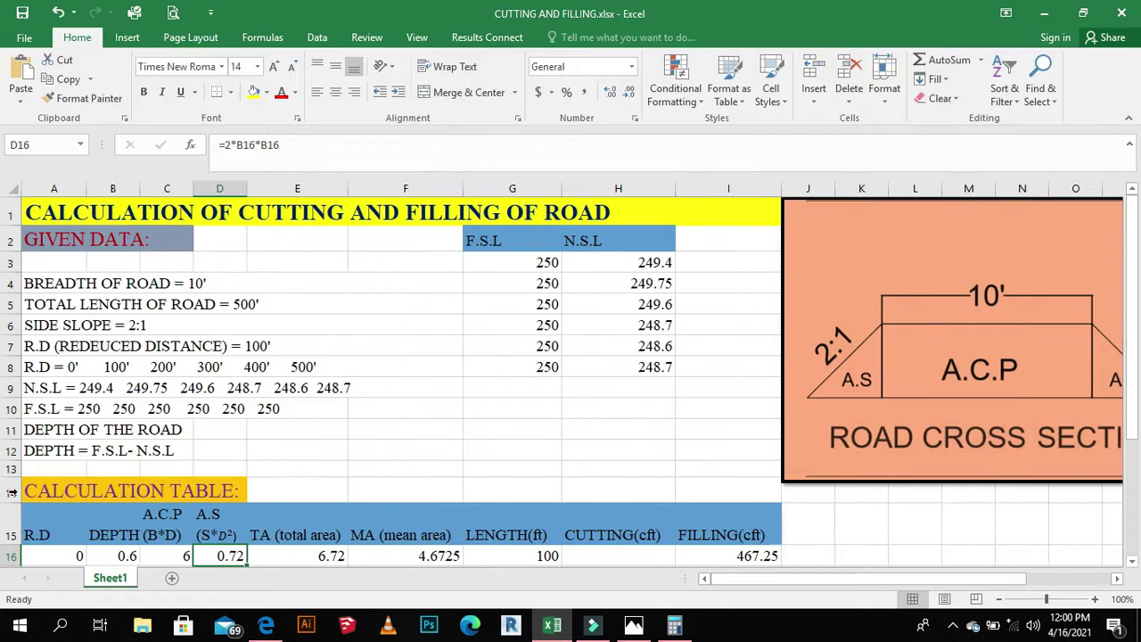
{"action": "scroll", "coordinate": [92, 453], "scroll_direction": "down", "scroll_amount": 3}
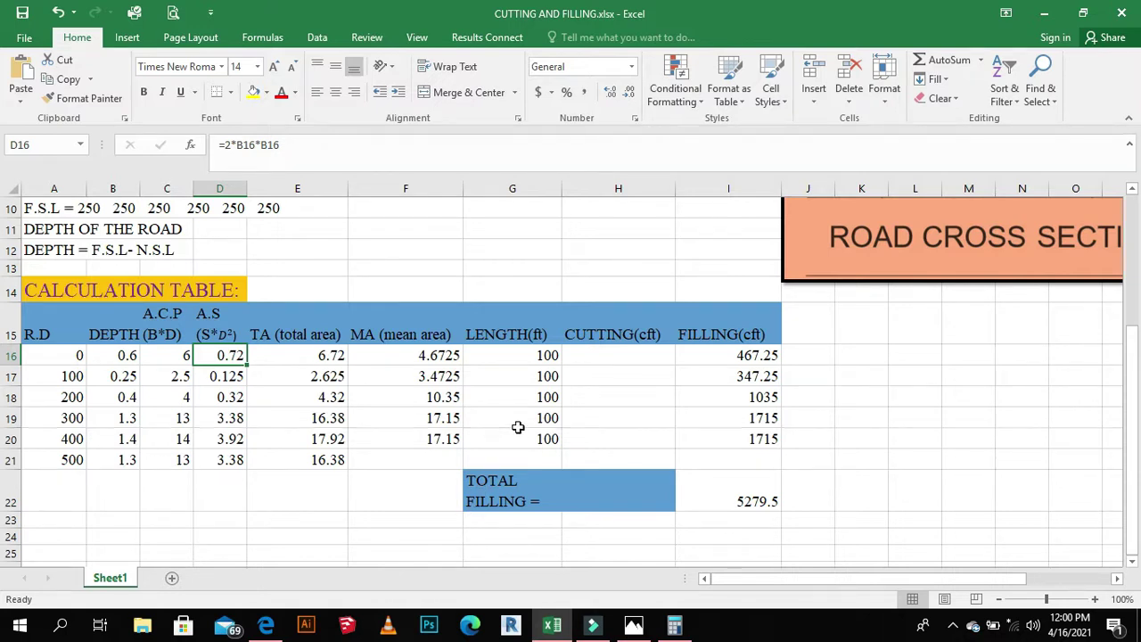
{"action": "scroll", "coordinate": [515, 431], "scroll_direction": "up", "scroll_amount": 3}
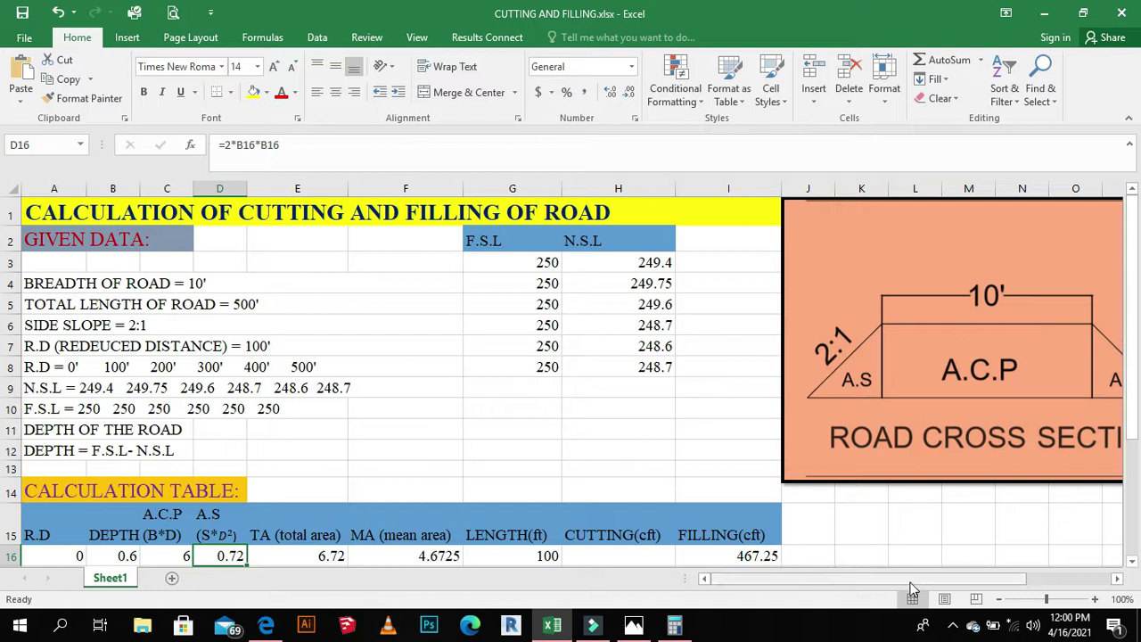
Scroll down to the TOTAL FILLING 5279.5 row, then switch to the Word formula document
{"action": "left_click_drag", "start_coordinate": [913, 579], "coordinate": [947, 577]}
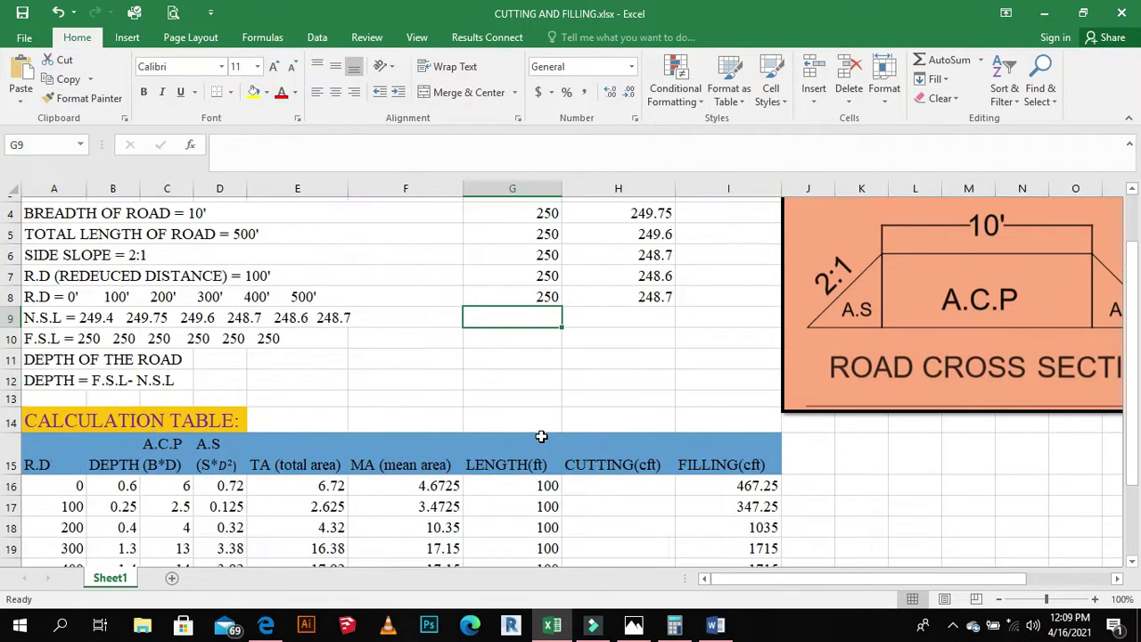
{"action": "scroll", "coordinate": [541, 437], "scroll_direction": "down", "scroll_amount": 2}
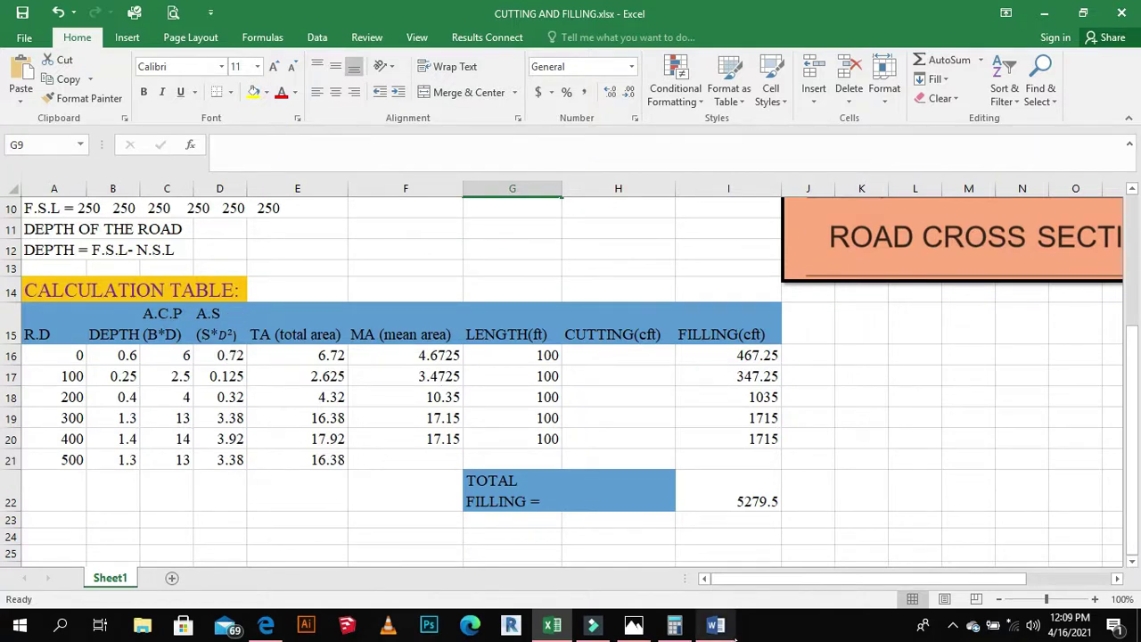
{"action": "left_click", "coordinate": [720, 626]}
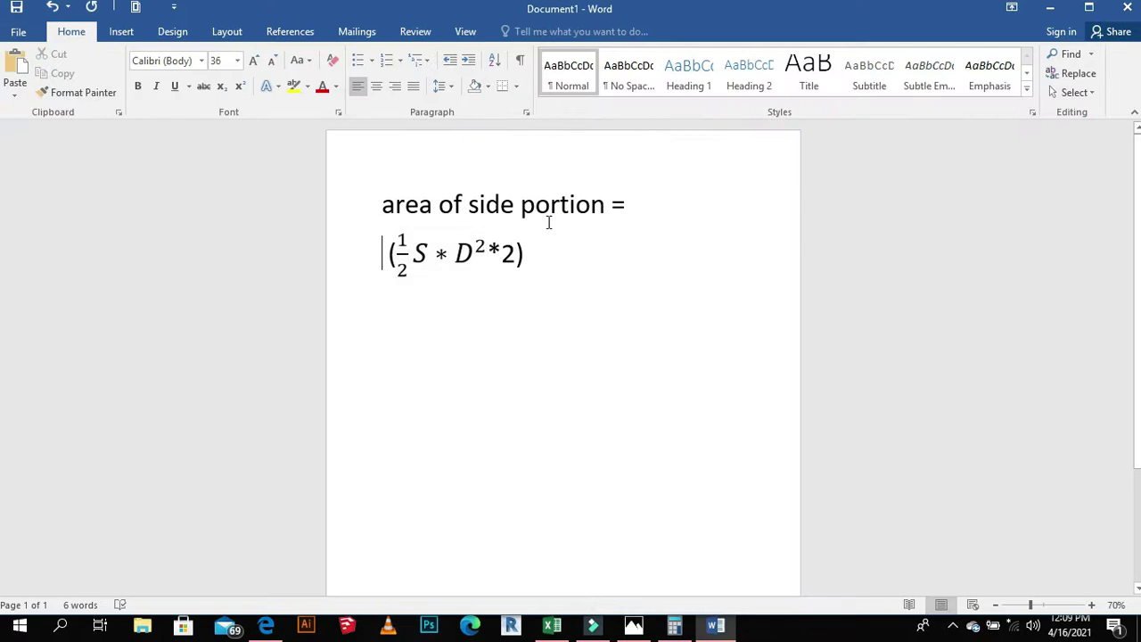
{"action": "left_click", "coordinate": [421, 242]}
Return to the CUTTING AND FILLING workbook, glance back at the Word notes, then bring Excel forward
{"action": "left_click", "coordinate": [552, 626]}
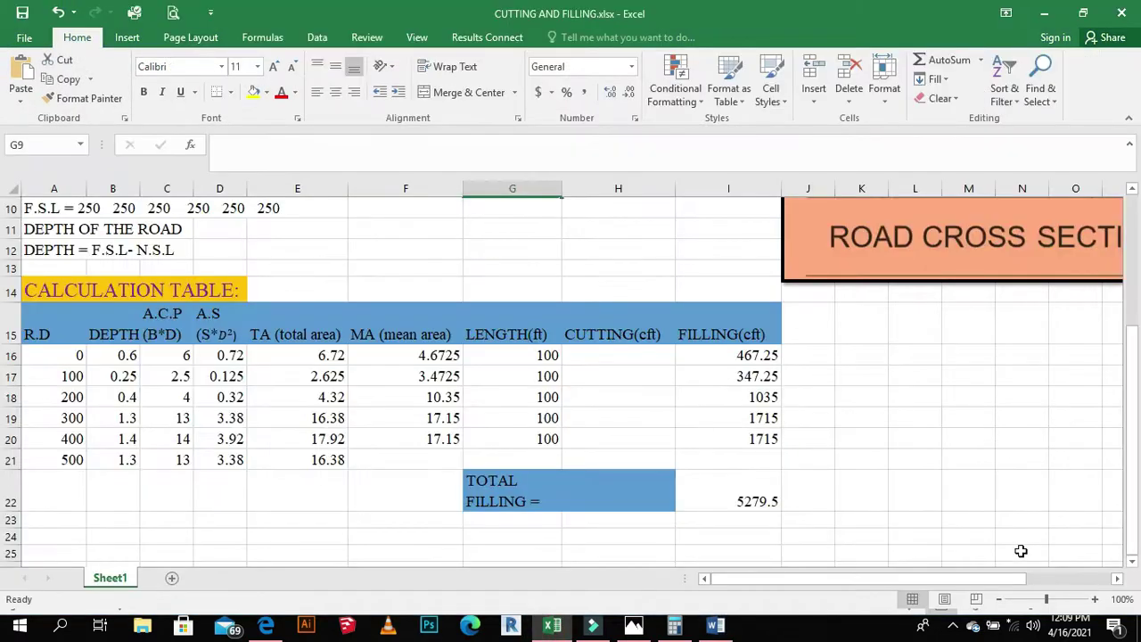
{"action": "left_click", "coordinate": [999, 580]}
{"action": "left_click_drag", "start_coordinate": [999, 579], "coordinate": [1083, 580]}
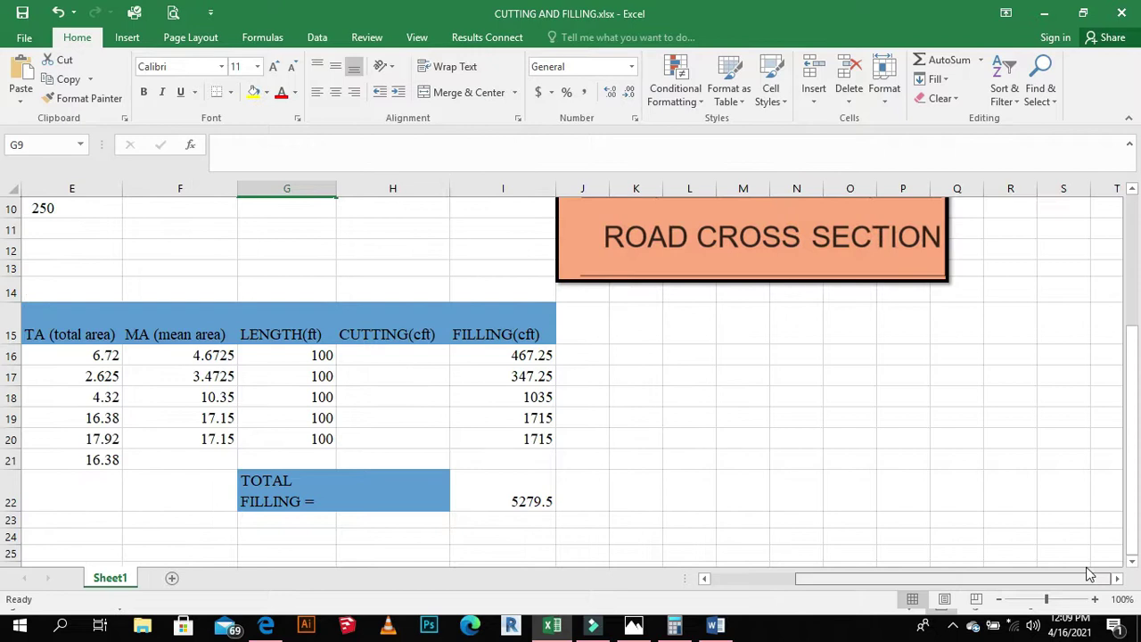
{"action": "scroll", "coordinate": [866, 453], "scroll_direction": "up", "scroll_amount": 3}
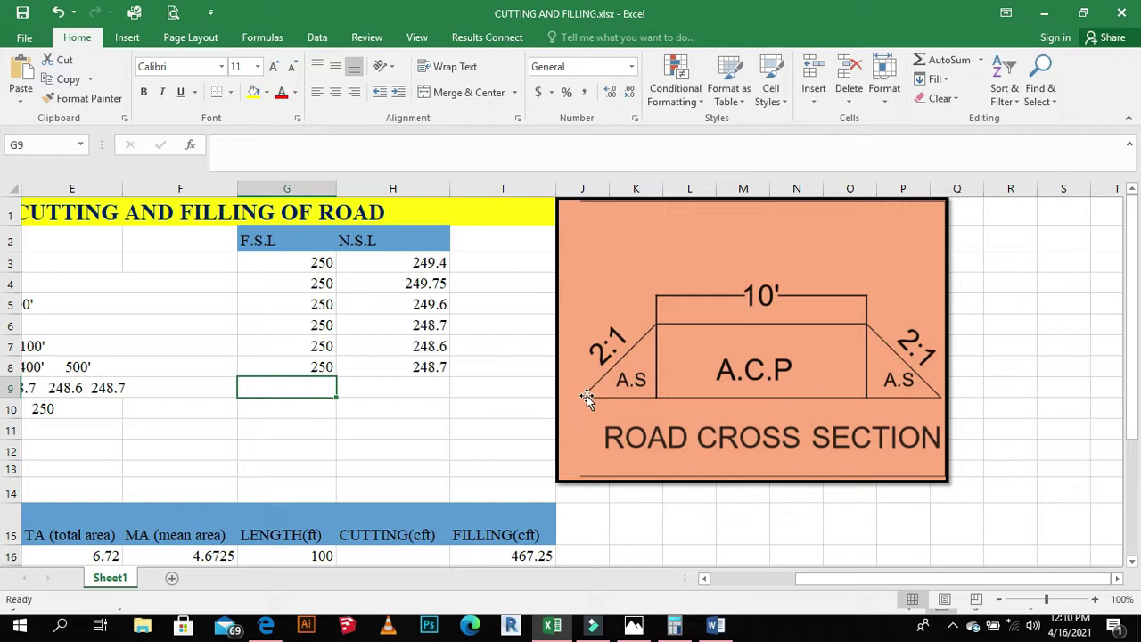
{"action": "scroll", "coordinate": [866, 578], "scroll_direction": "left", "scroll_amount": 2}
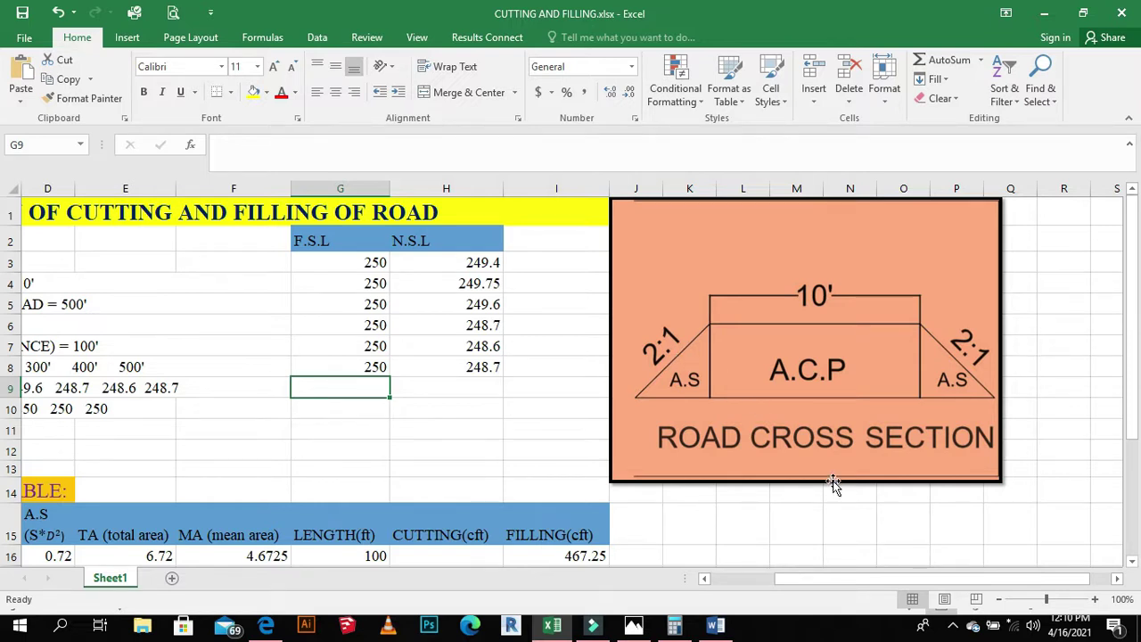
{"action": "left_click", "coordinate": [715, 627]}
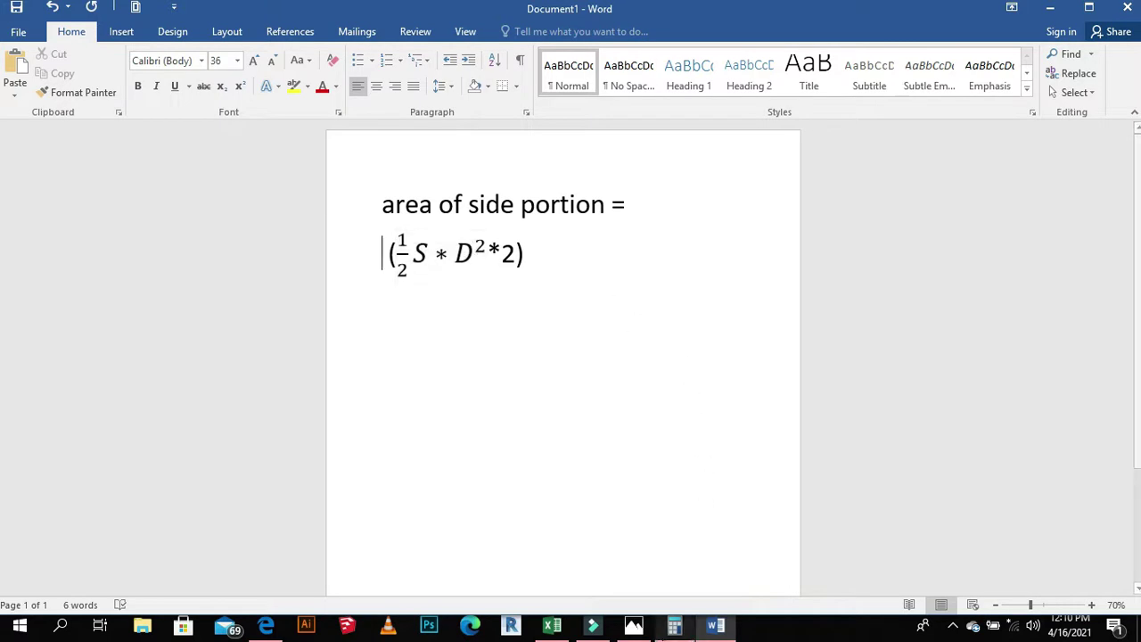
{"action": "left_click", "coordinate": [552, 625]}
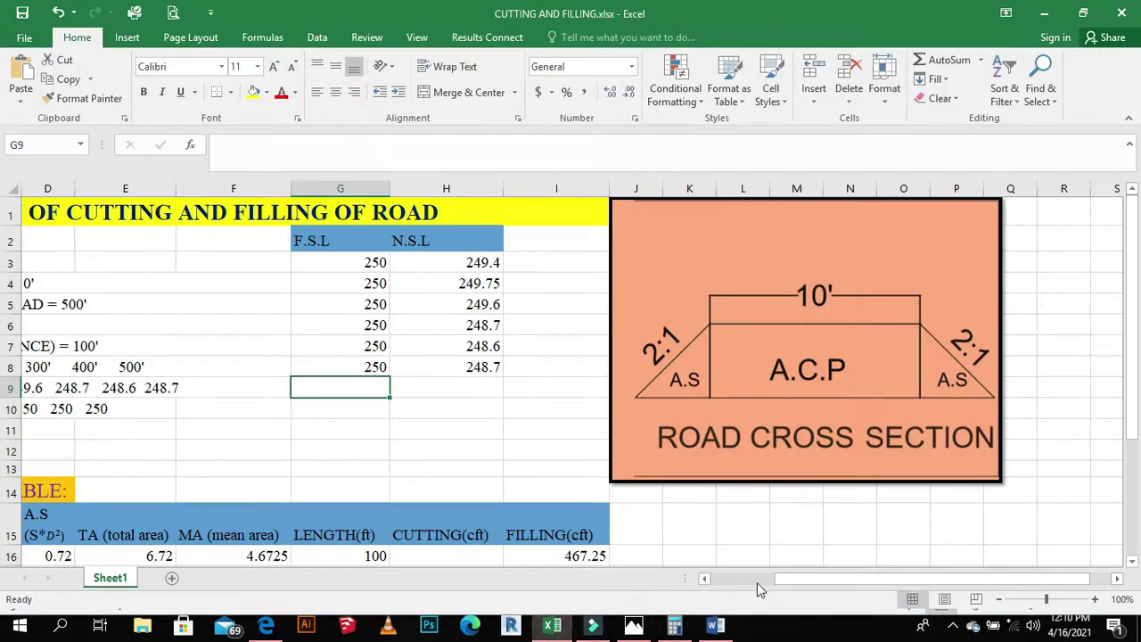
Check cell D16's formula =2*B16*B16 and bring up Calculator over the sheet
{"action": "left_click_drag", "start_coordinate": [798, 578], "coordinate": [713, 584]}
{"action": "scroll", "coordinate": [173, 406], "scroll_direction": "down", "scroll_amount": 2}
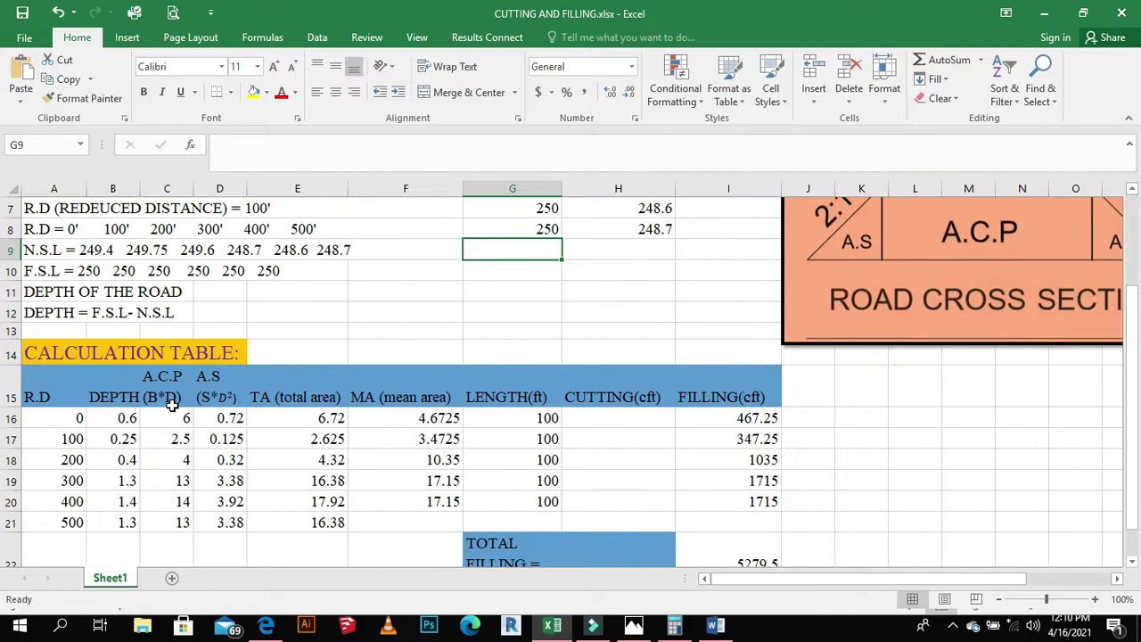
{"action": "left_click", "coordinate": [225, 419]}
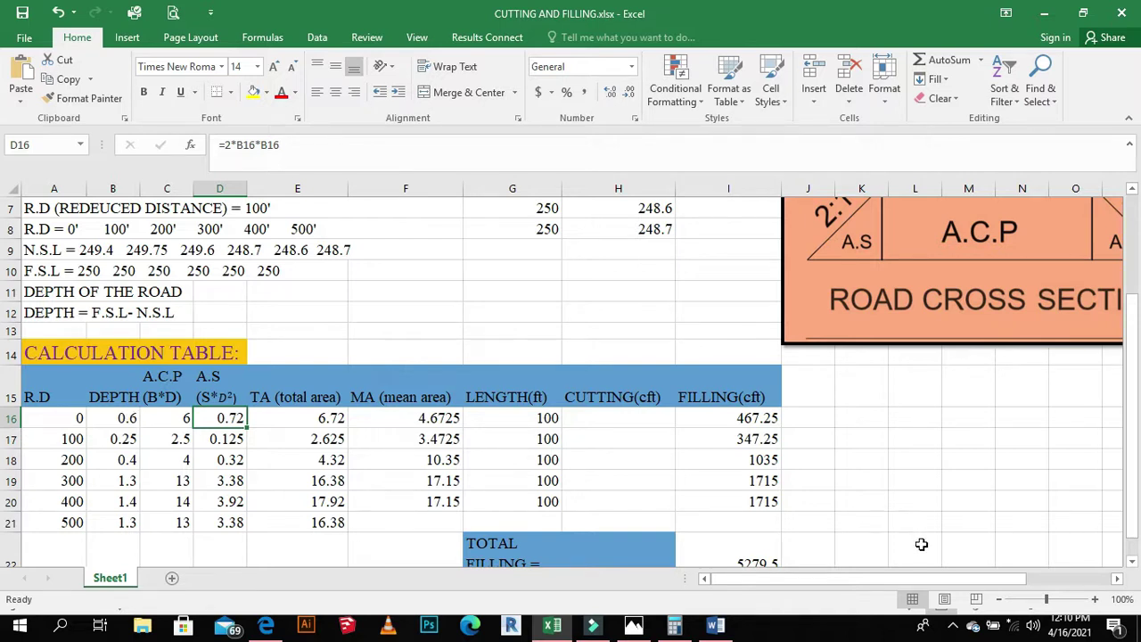
{"action": "left_click", "coordinate": [664, 630]}
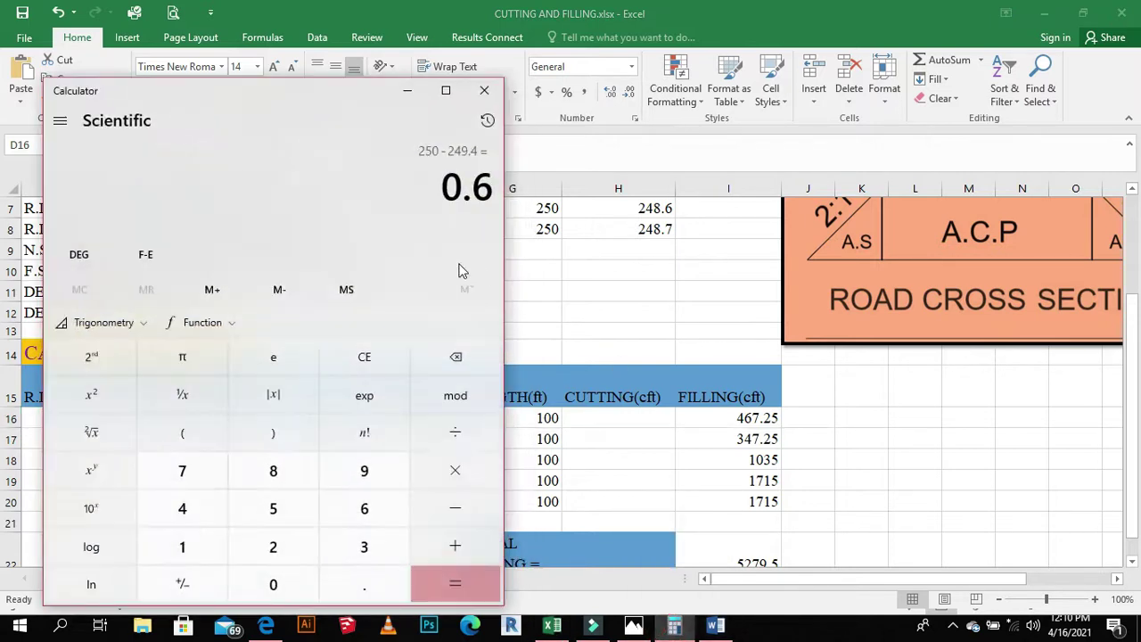
Clear Calculator, compute .6*.6*2 = 0.72, and minimize it
{"action": "left_click", "coordinate": [364, 358]}
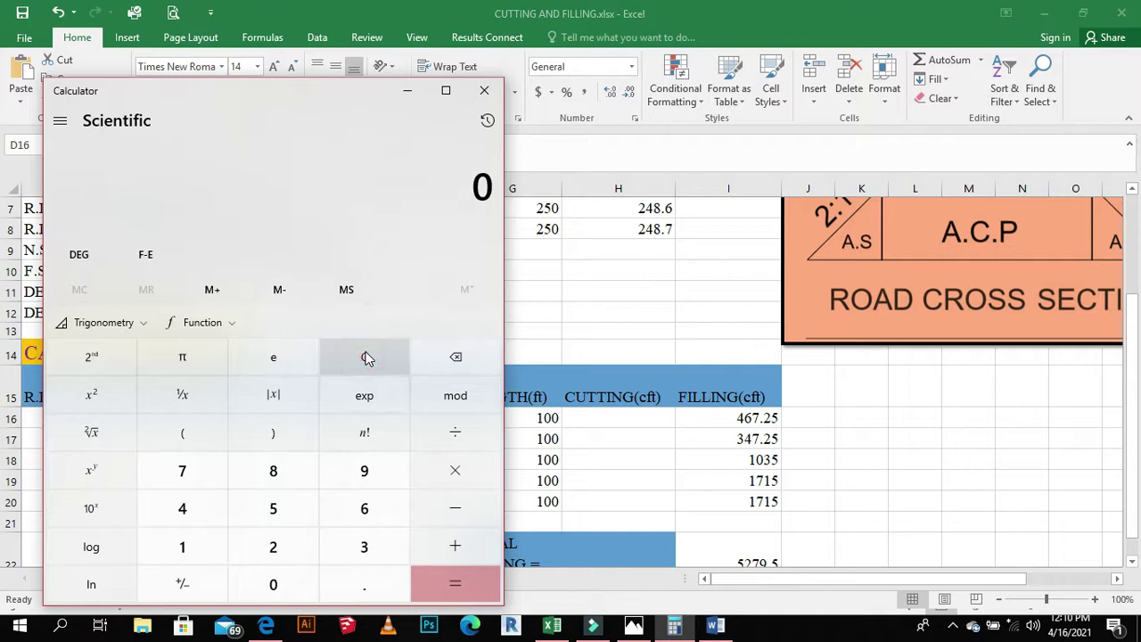
{"action": "type", "text": ".6"}
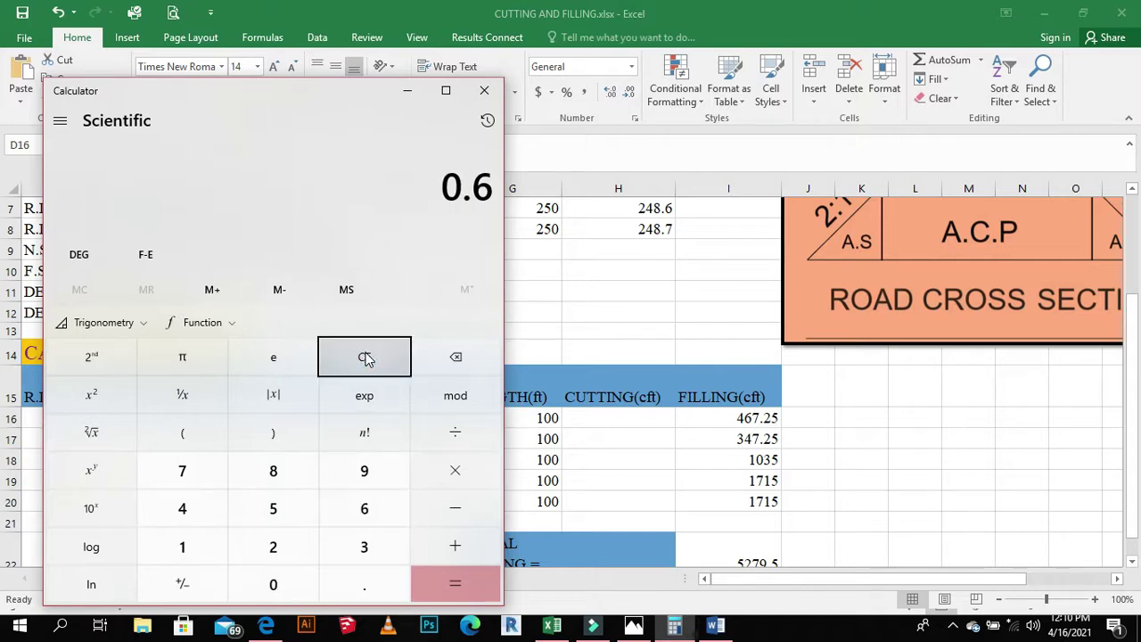
{"action": "type", "text": "*.6"}
{"action": "key", "text": "Return"}
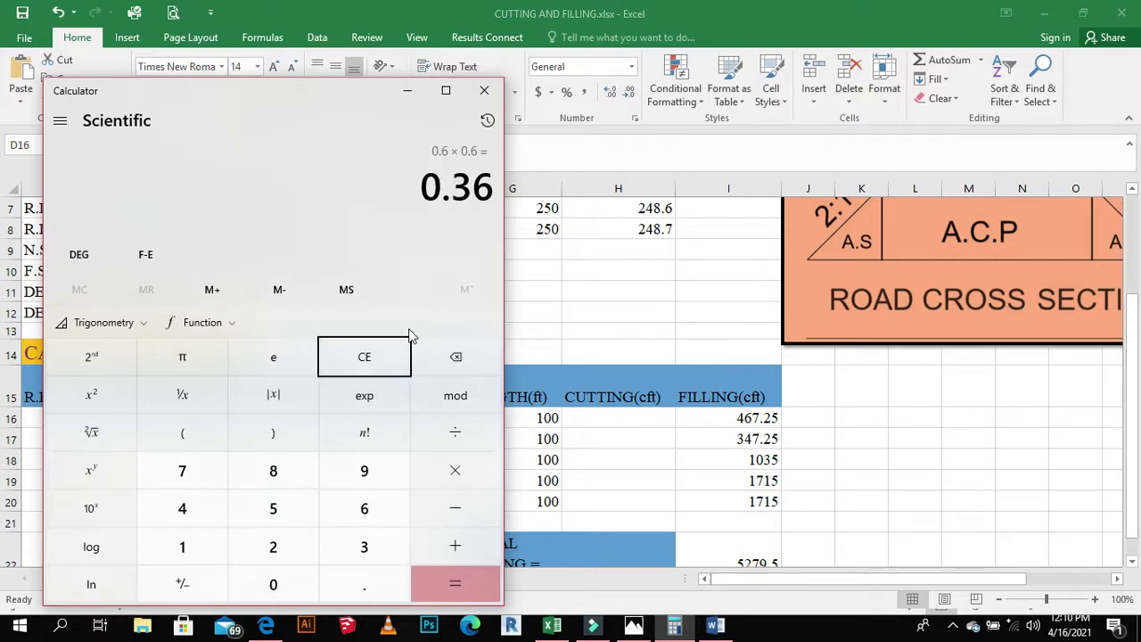
{"action": "type", "text": "*2"}
{"action": "key", "text": "Return"}
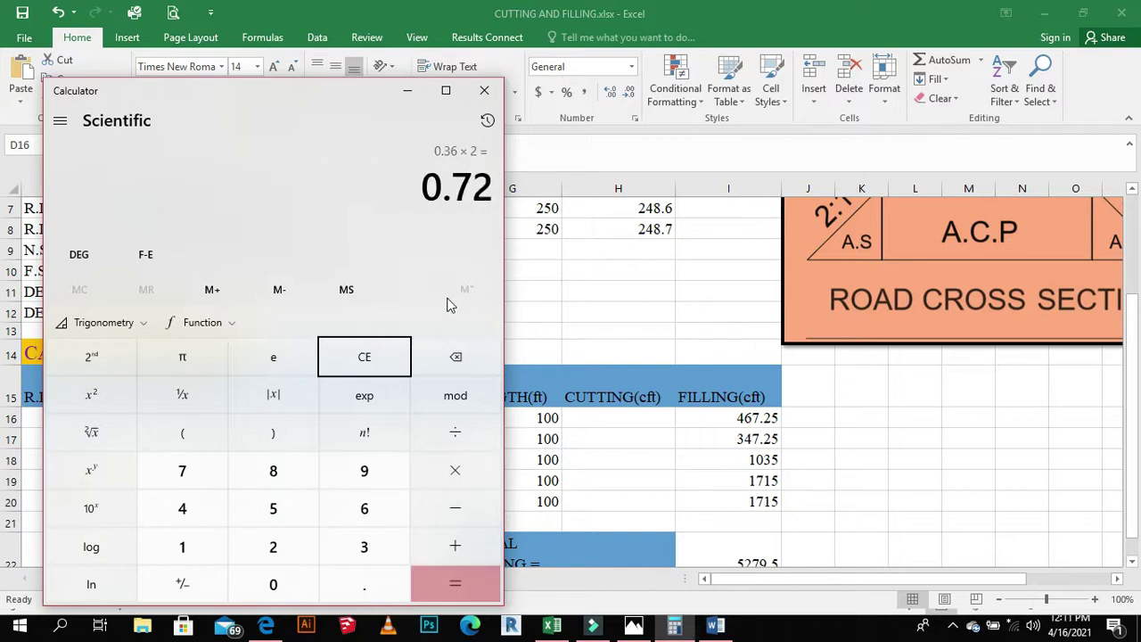
{"action": "left_click", "coordinate": [398, 89]}
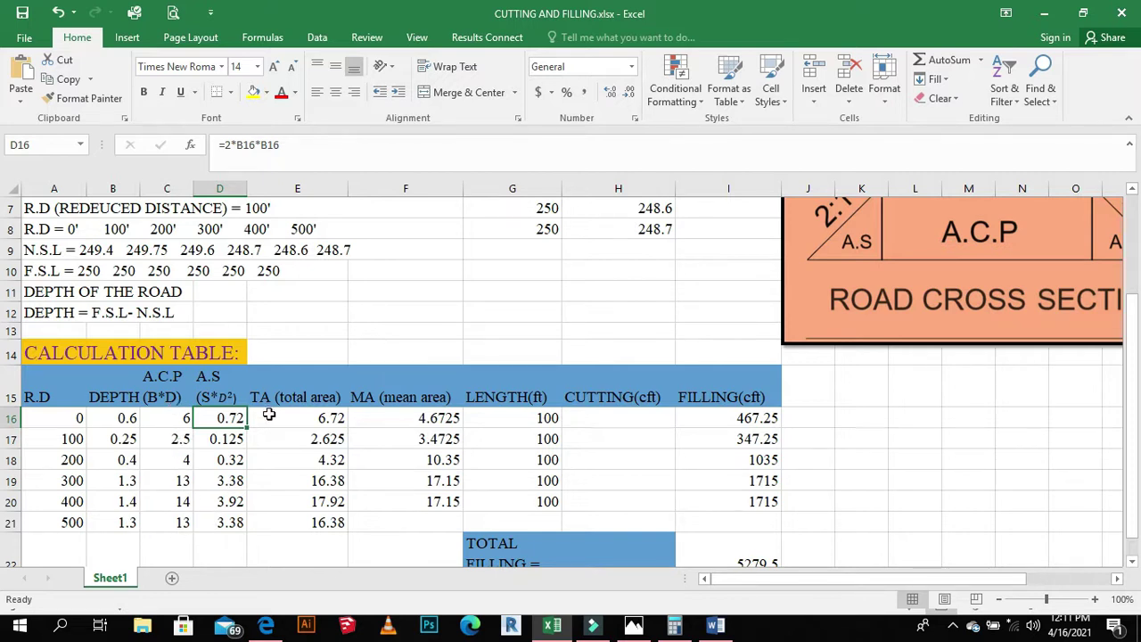
Inspect E16's formula =C16+D16 and scroll the table down to TOTAL FILLING 5279.5
{"action": "left_click", "coordinate": [314, 421]}
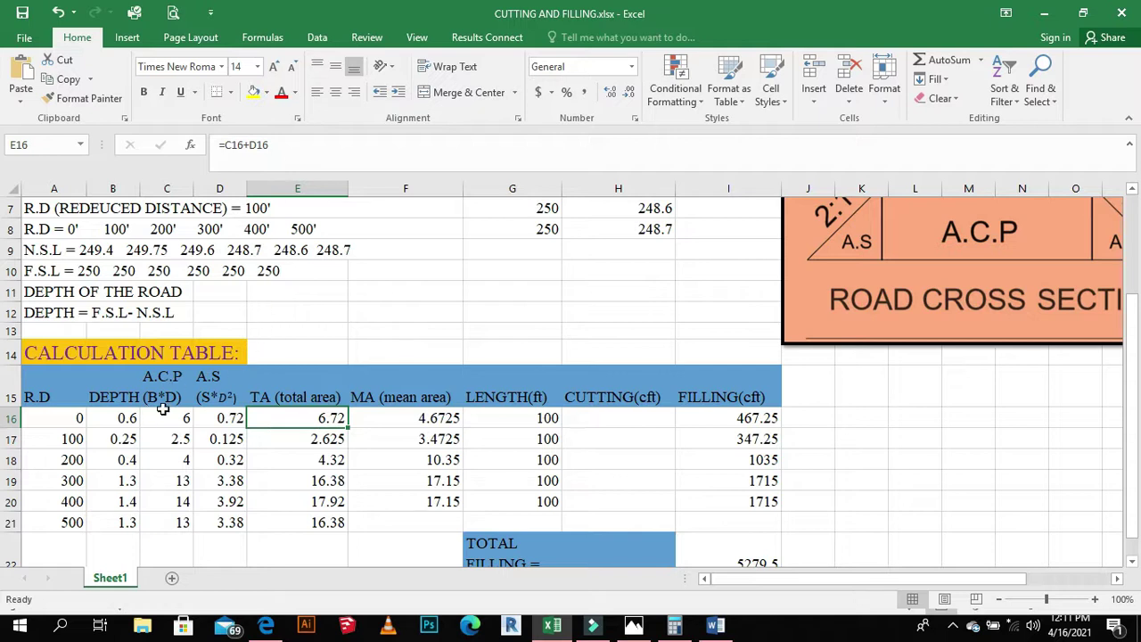
{"action": "scroll", "coordinate": [954, 277], "scroll_direction": "up", "scroll_amount": 2}
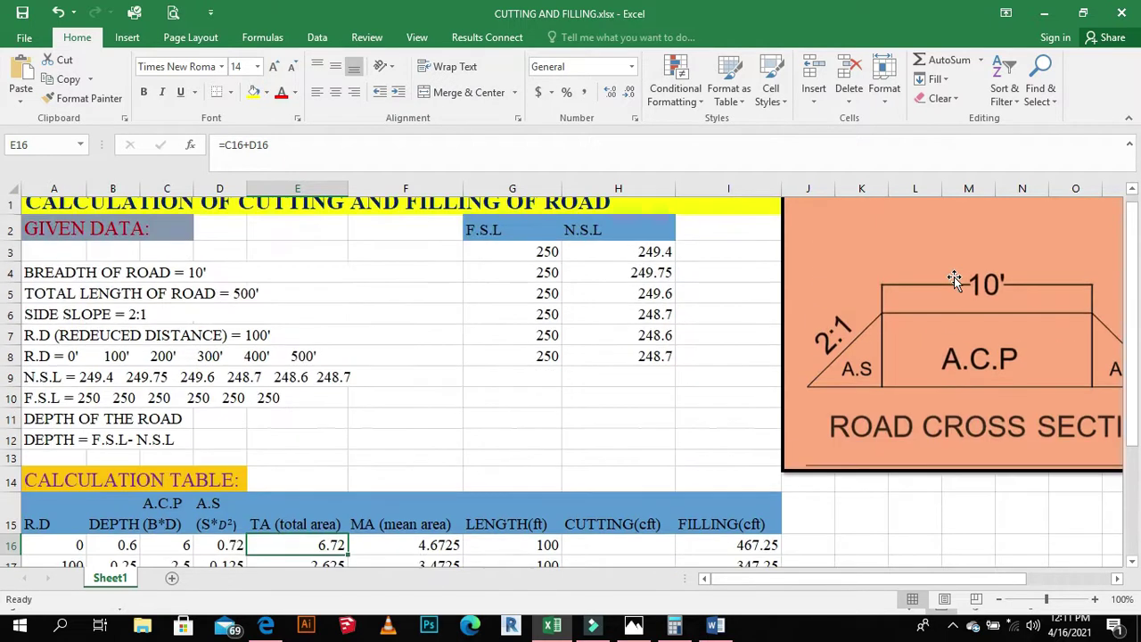
{"action": "scroll", "coordinate": [954, 276], "scroll_direction": "up", "scroll_amount": 1}
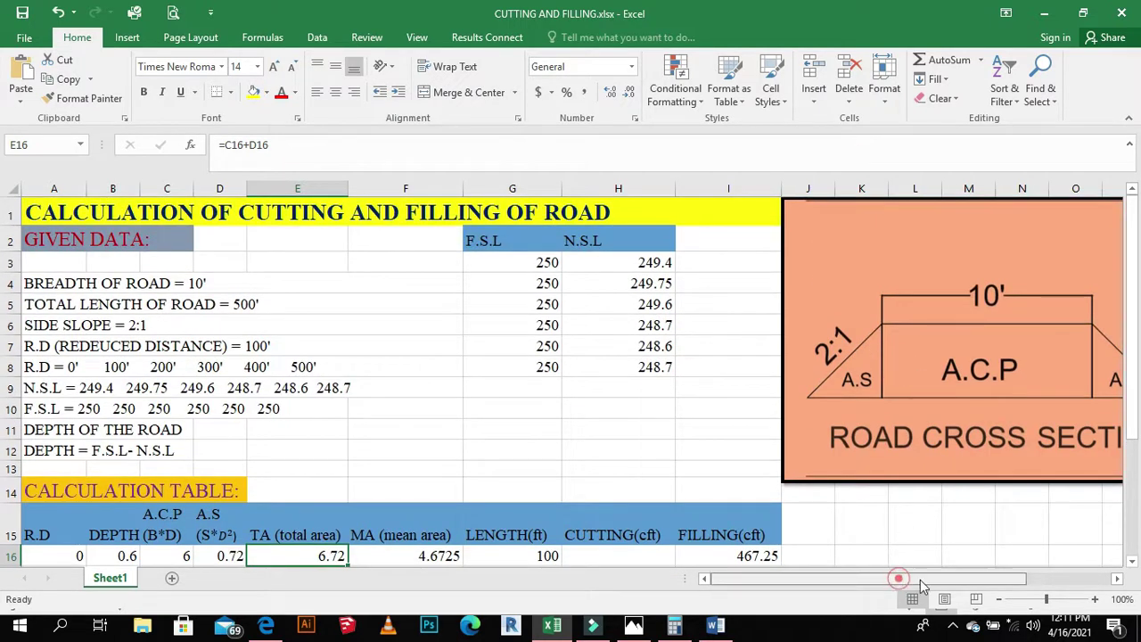
{"action": "mouse_move", "coordinate": [920, 580]}
{"action": "left_mouse_down"}
{"action": "mouse_move", "coordinate": [940, 583]}
{"action": "mouse_move", "coordinate": [922, 580]}
{"action": "left_mouse_up"}
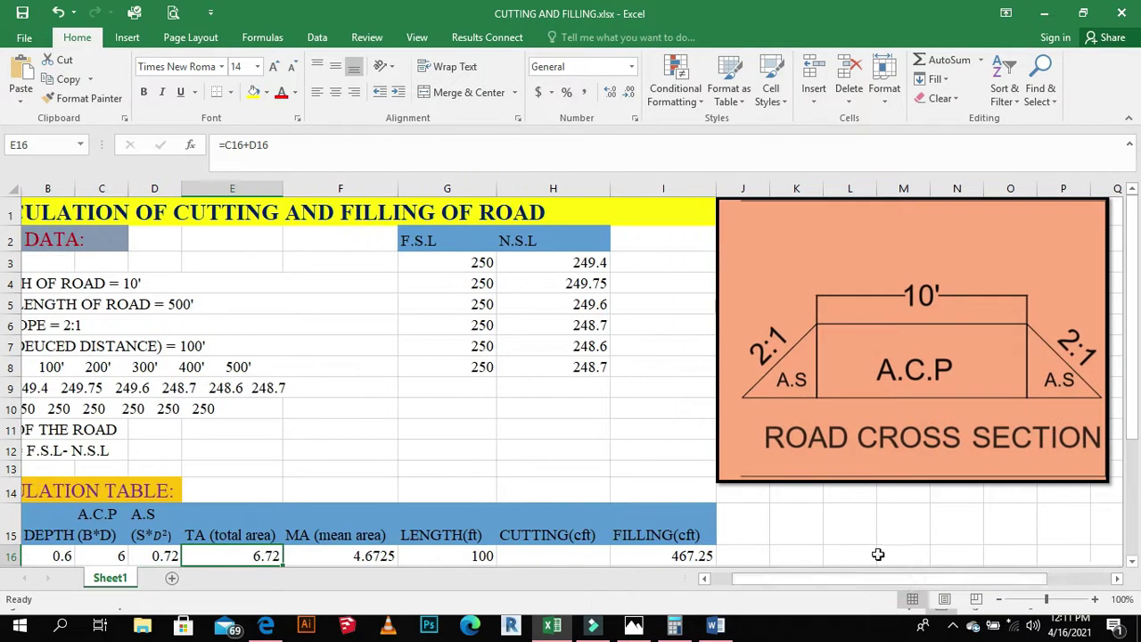
{"action": "scroll", "coordinate": [471, 345], "scroll_direction": "down", "scroll_amount": 3}
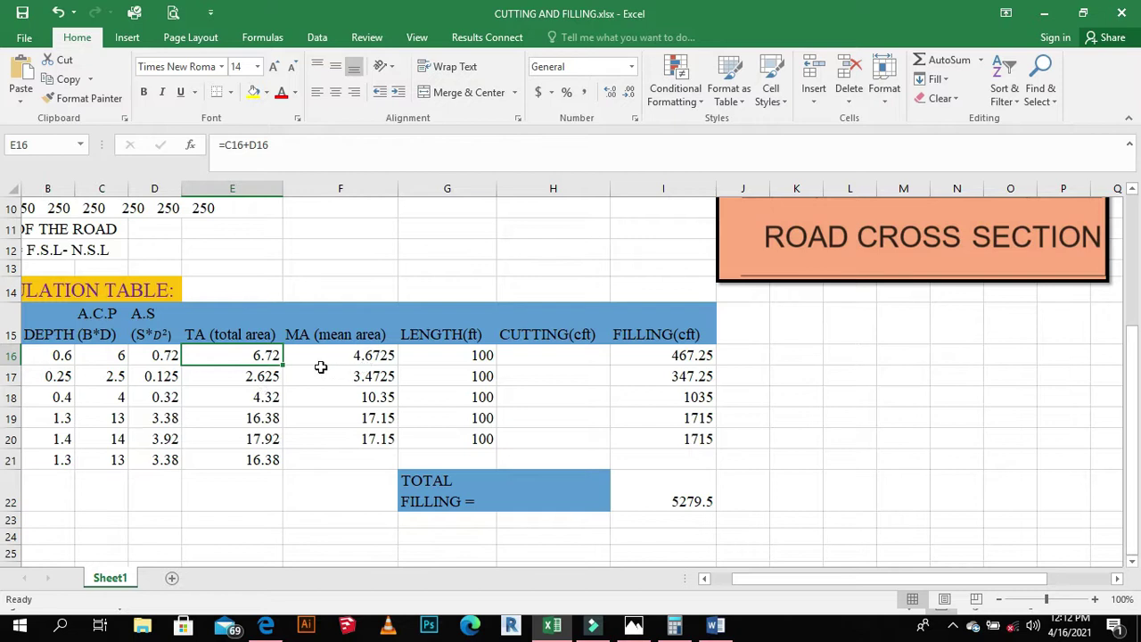
{"action": "scroll", "coordinate": [252, 361], "scroll_direction": "up", "scroll_amount": 3}
{"action": "scroll", "coordinate": [256, 360], "scroll_direction": "down", "scroll_amount": 3}
In a cleared Calculator, compute (6.72 + 2.625) / 2 = 4.6725
{"action": "left_click", "coordinate": [675, 626]}
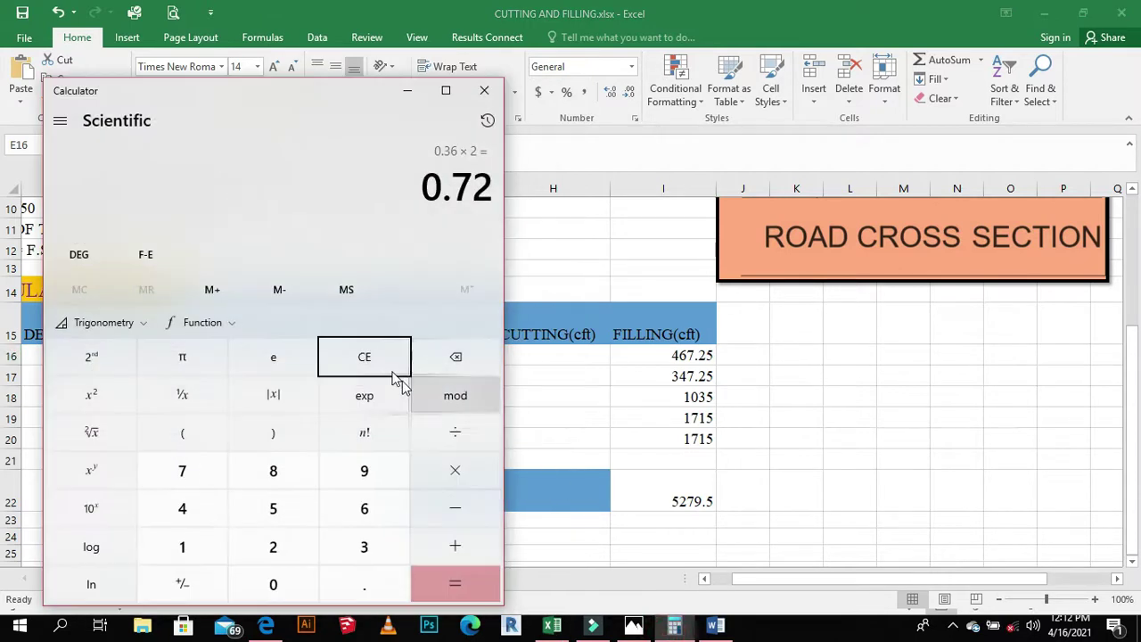
{"action": "left_click", "coordinate": [364, 361]}
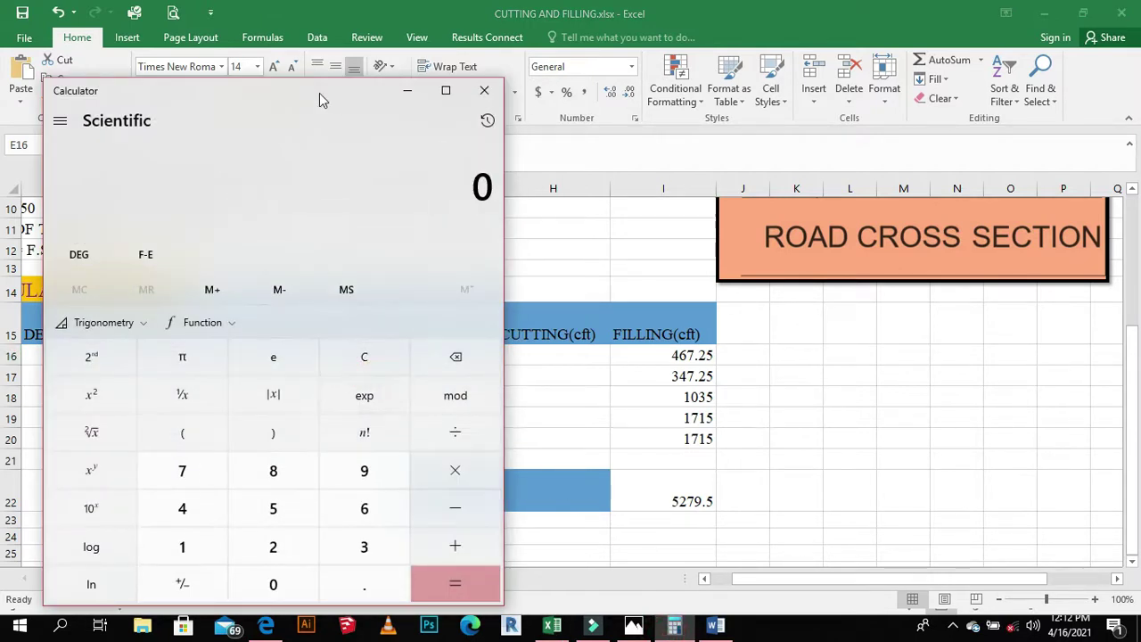
{"action": "left_click_drag", "start_coordinate": [321, 93], "coordinate": [726, 98]}
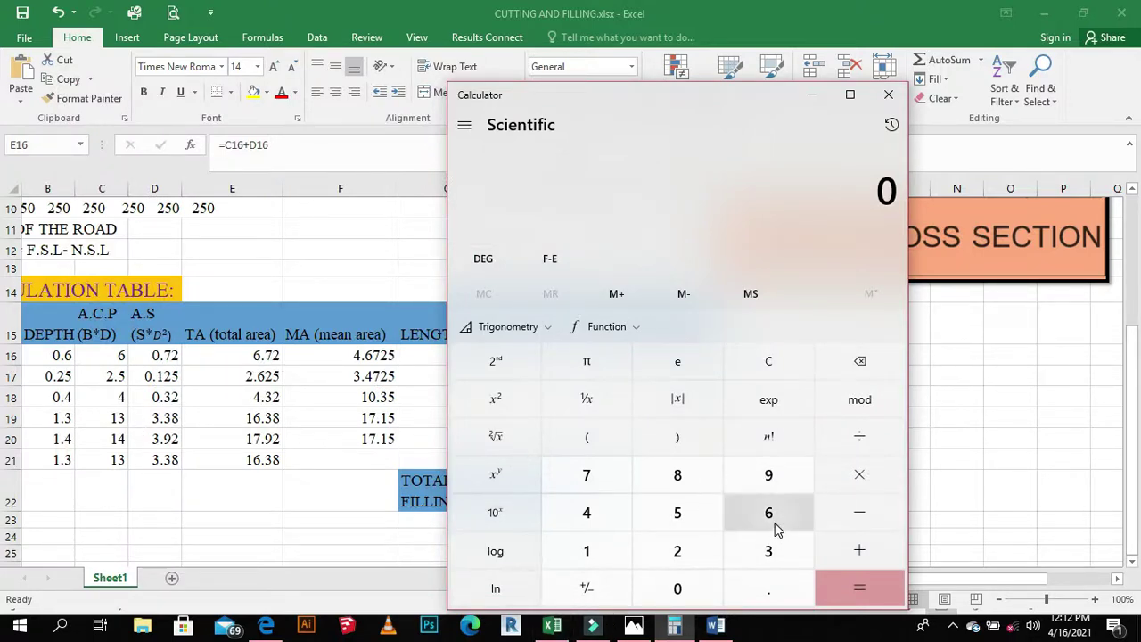
{"action": "type", "text": "6.72"}
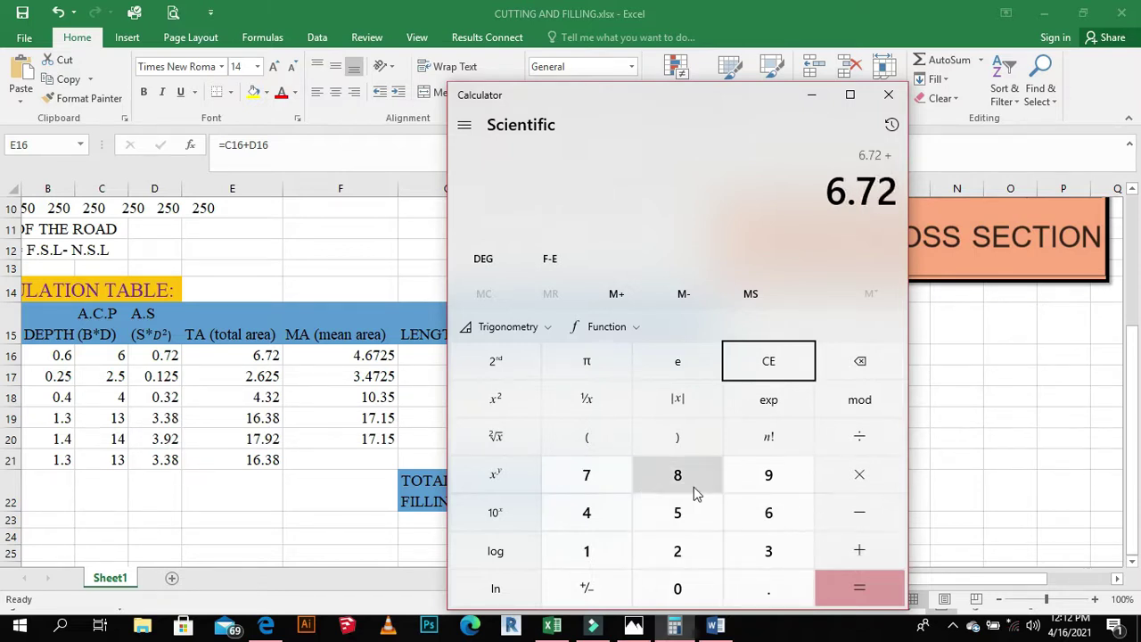
{"action": "type", "text": "2."}
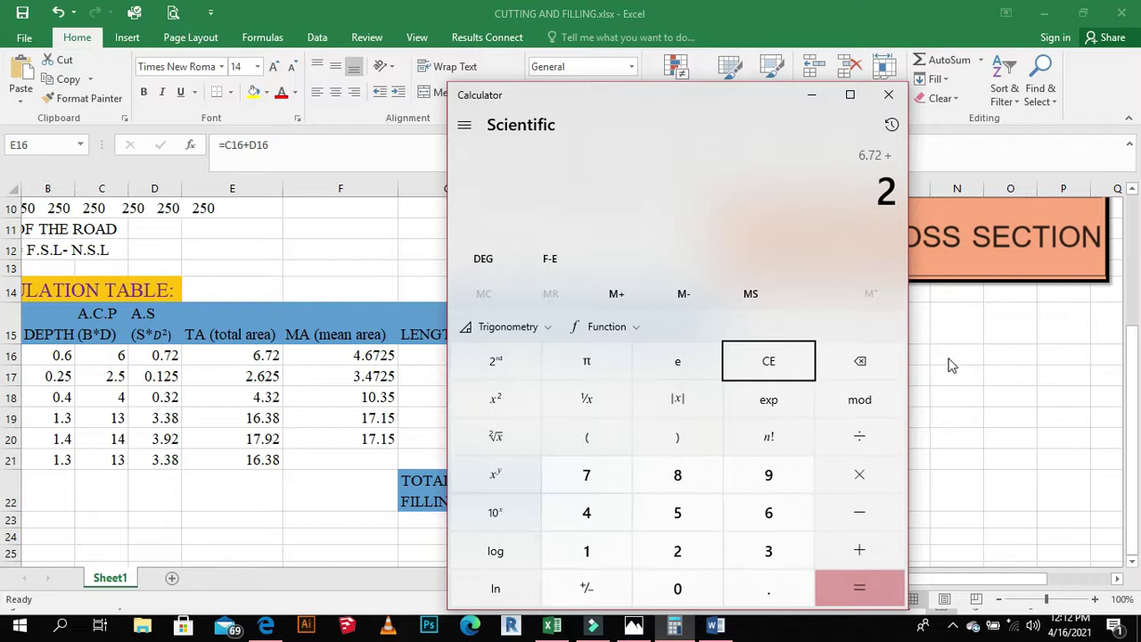
{"action": "type", "text": "628"}
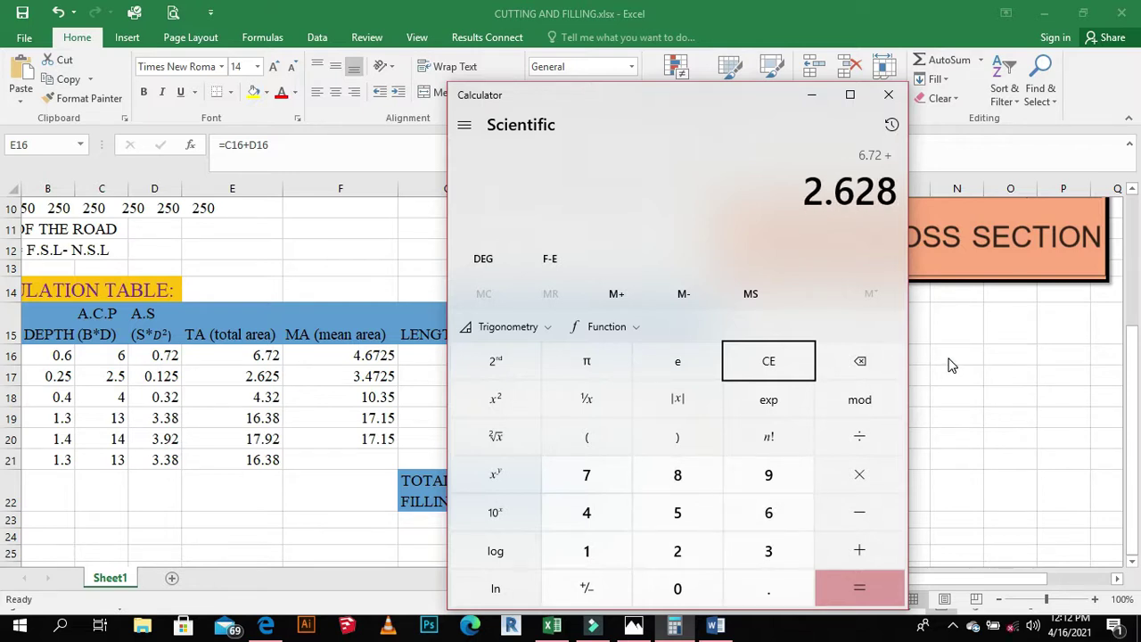
{"action": "key", "text": "BackSpace"}
{"action": "type", "text": "5"}
{"action": "key", "text": "Return"}
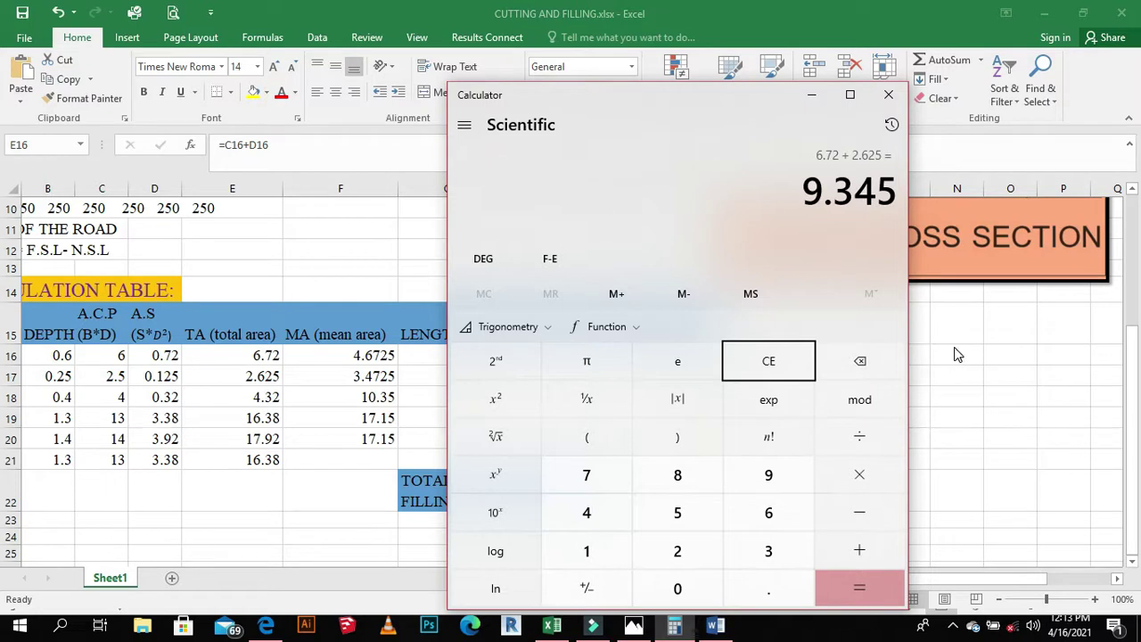
{"action": "key", "text": "slash"}
{"action": "type", "text": "2"}
{"action": "key", "text": "Return"}
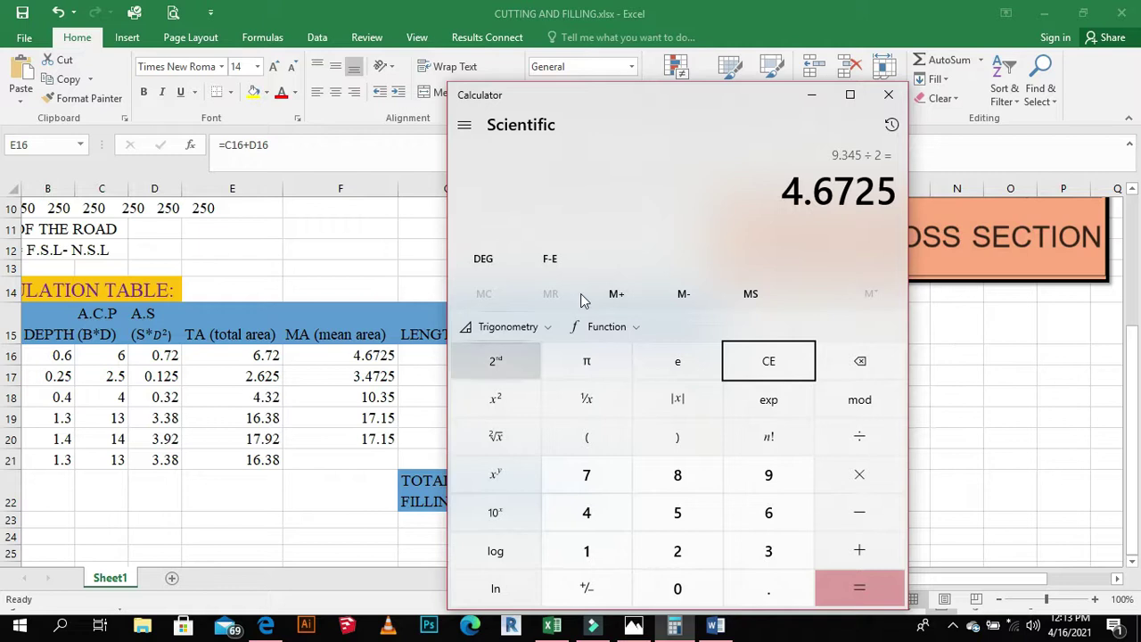
Reposition the Calculator window beside the Excel table
{"action": "left_click_drag", "start_coordinate": [726, 103], "coordinate": [1092, 71]}
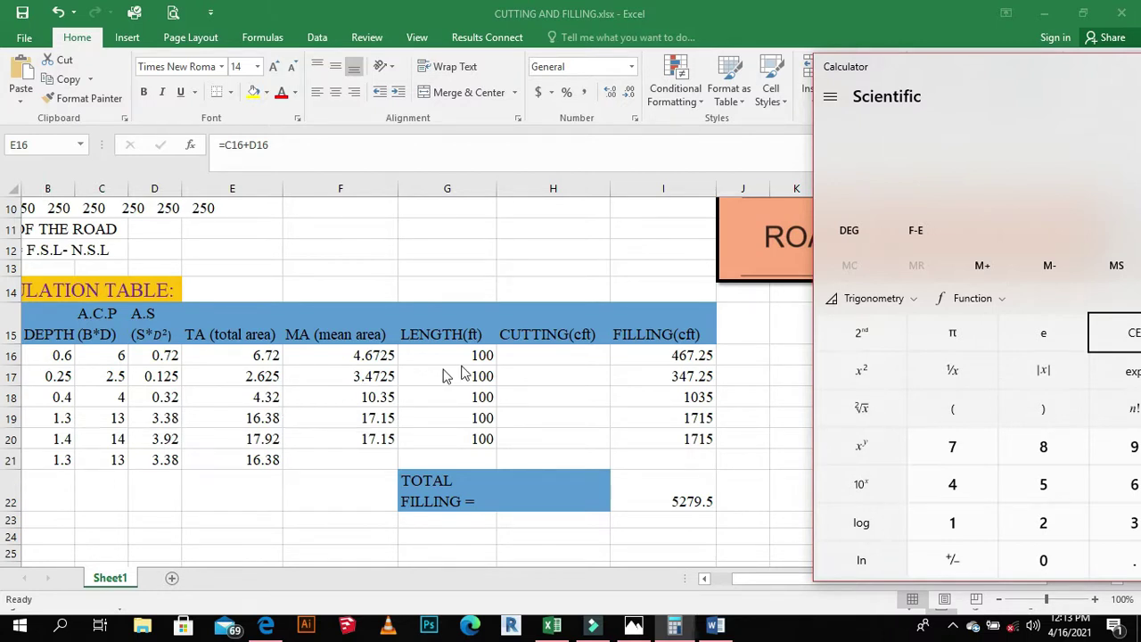
{"action": "left_click", "coordinate": [930, 67]}
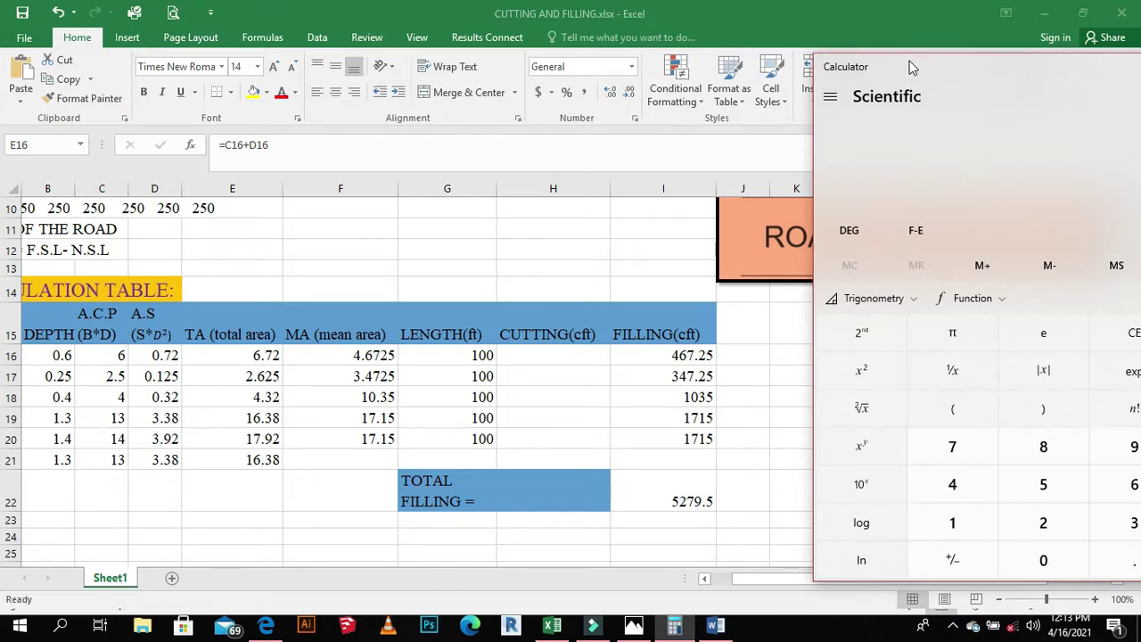
{"action": "left_click_drag", "start_coordinate": [907, 61], "coordinate": [689, 61]}
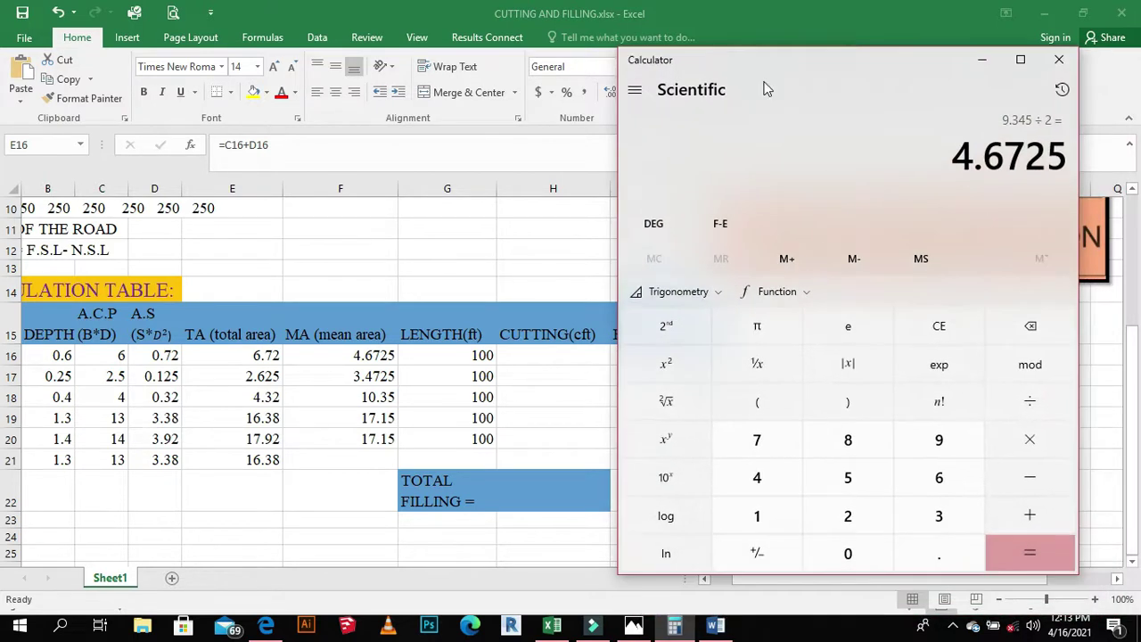
Clear the 4.6725 result and add 2.625 + 4.32 to get 6.945
{"action": "left_click", "coordinate": [940, 335]}
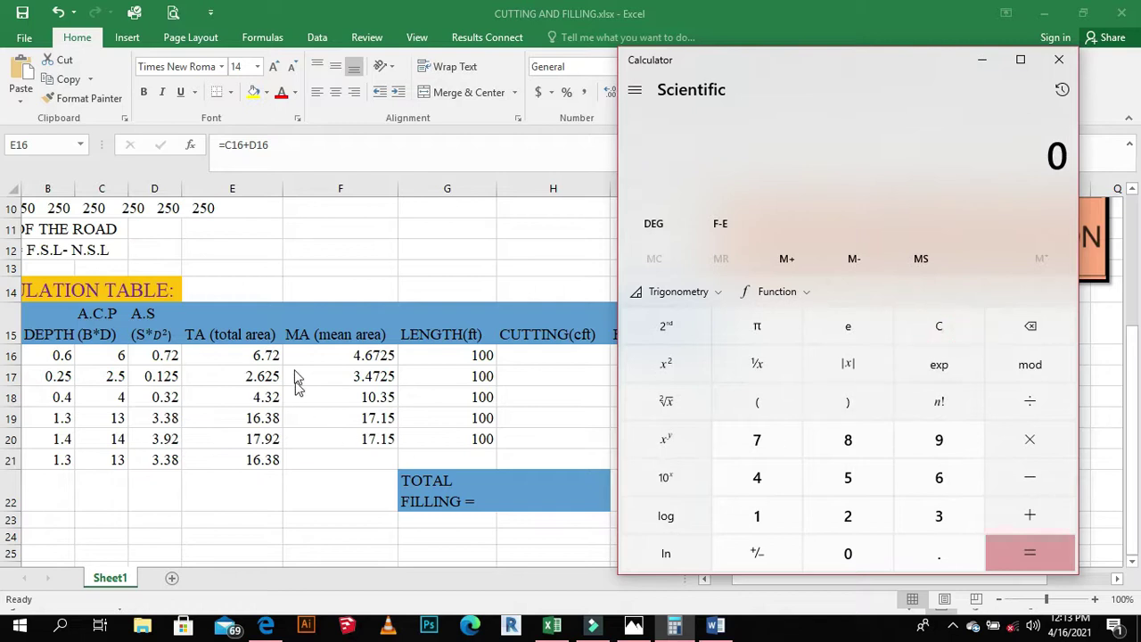
{"action": "left_click", "coordinate": [872, 515]}
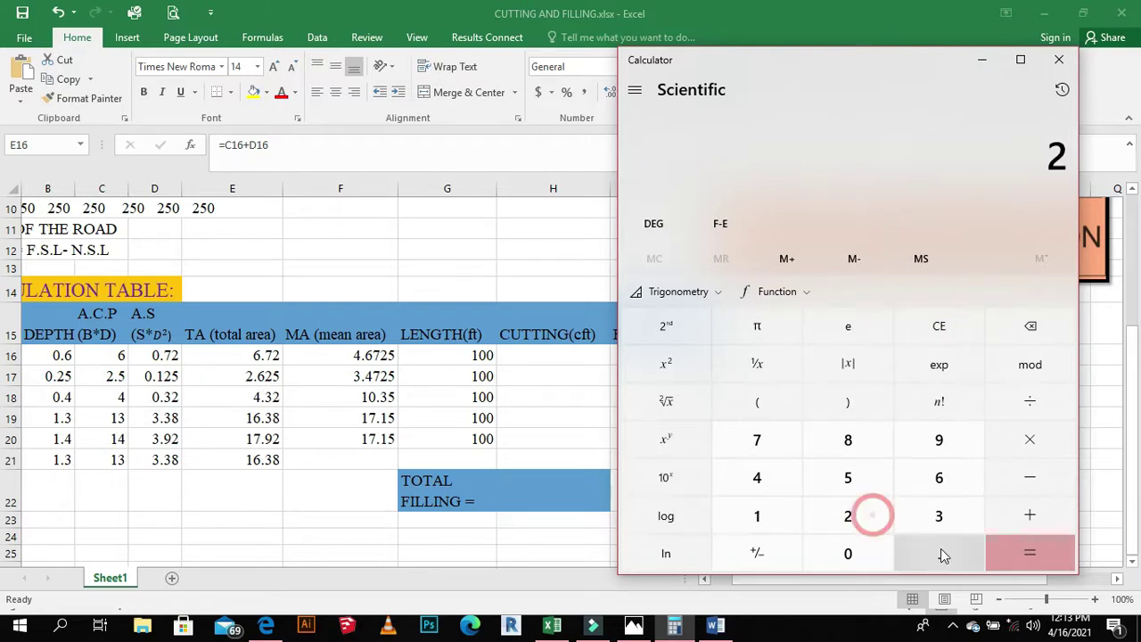
{"action": "left_click", "coordinate": [943, 551]}
{"action": "left_click", "coordinate": [938, 478]}
{"action": "left_click", "coordinate": [845, 516]}
{"action": "left_click", "coordinate": [851, 476]}
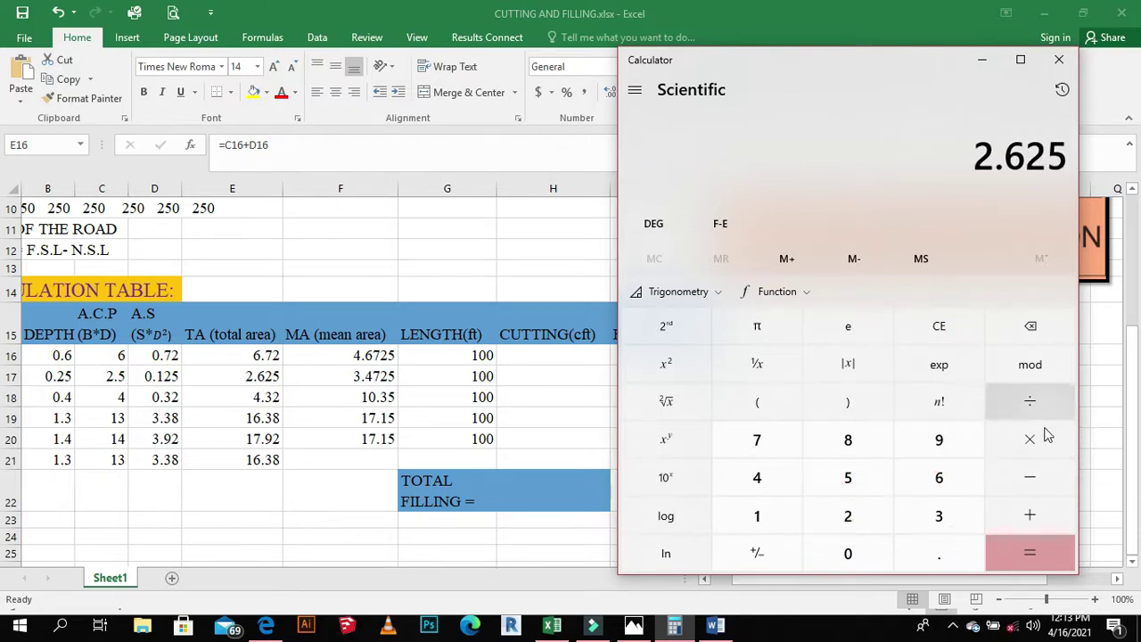
{"action": "left_click", "coordinate": [1043, 515]}
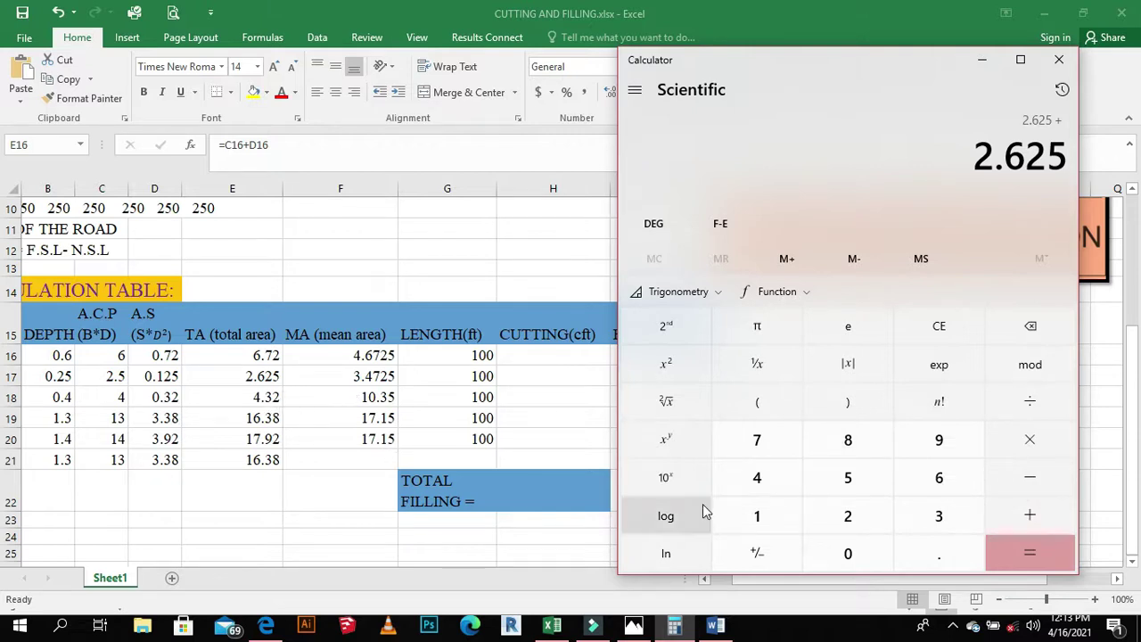
{"action": "left_click", "coordinate": [785, 484]}
{"action": "left_click", "coordinate": [947, 557]}
{"action": "left_click", "coordinate": [937, 517]}
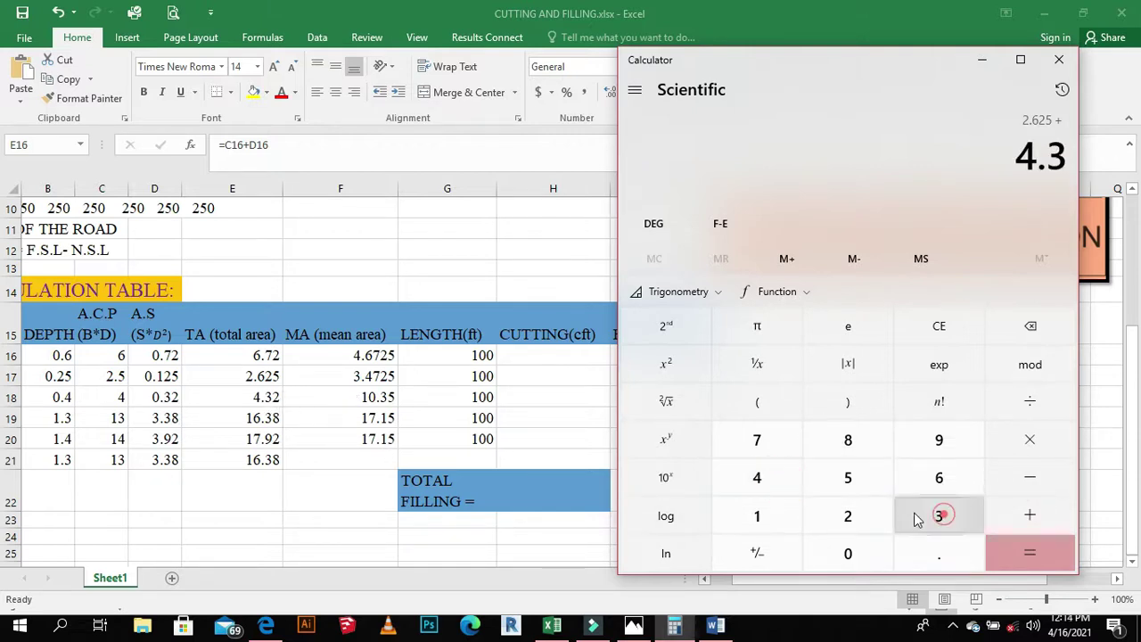
{"action": "left_click", "coordinate": [851, 516]}
{"action": "left_click", "coordinate": [1030, 552]}
Halve 6.945 to get 3.4725, then clear the display
{"action": "left_click", "coordinate": [1030, 401]}
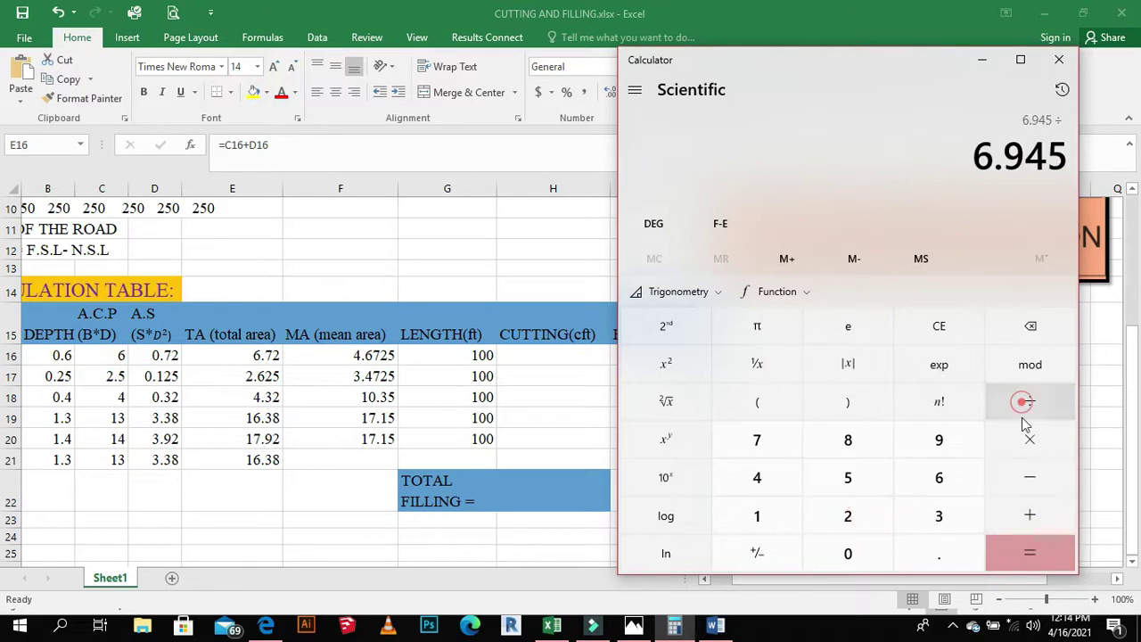
{"action": "left_click", "coordinate": [847, 516]}
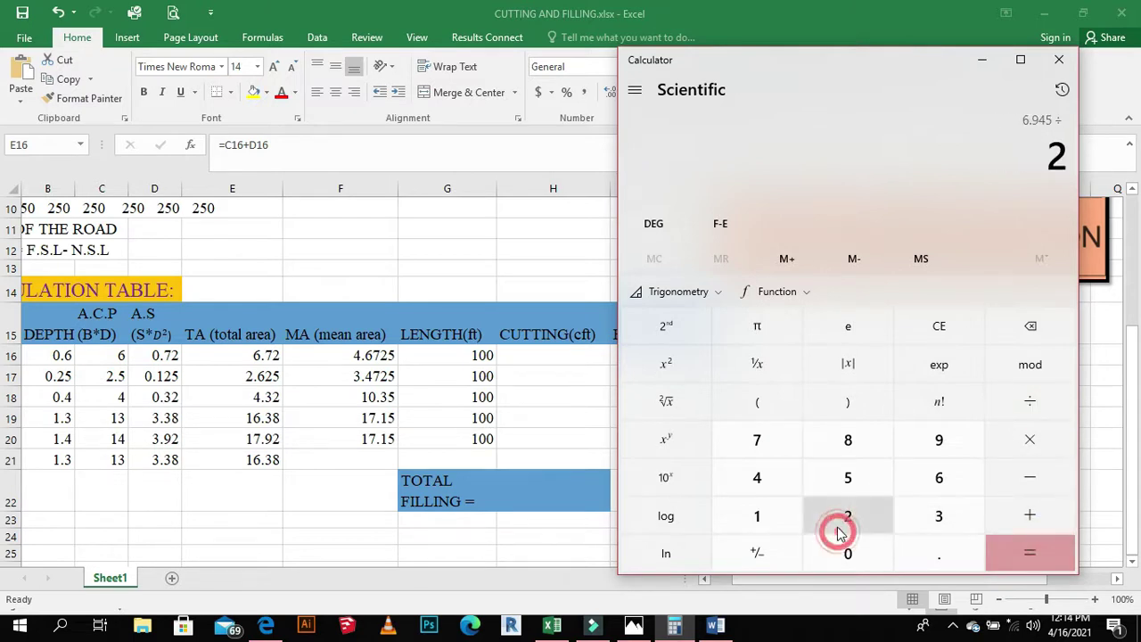
{"action": "left_click", "coordinate": [1048, 570]}
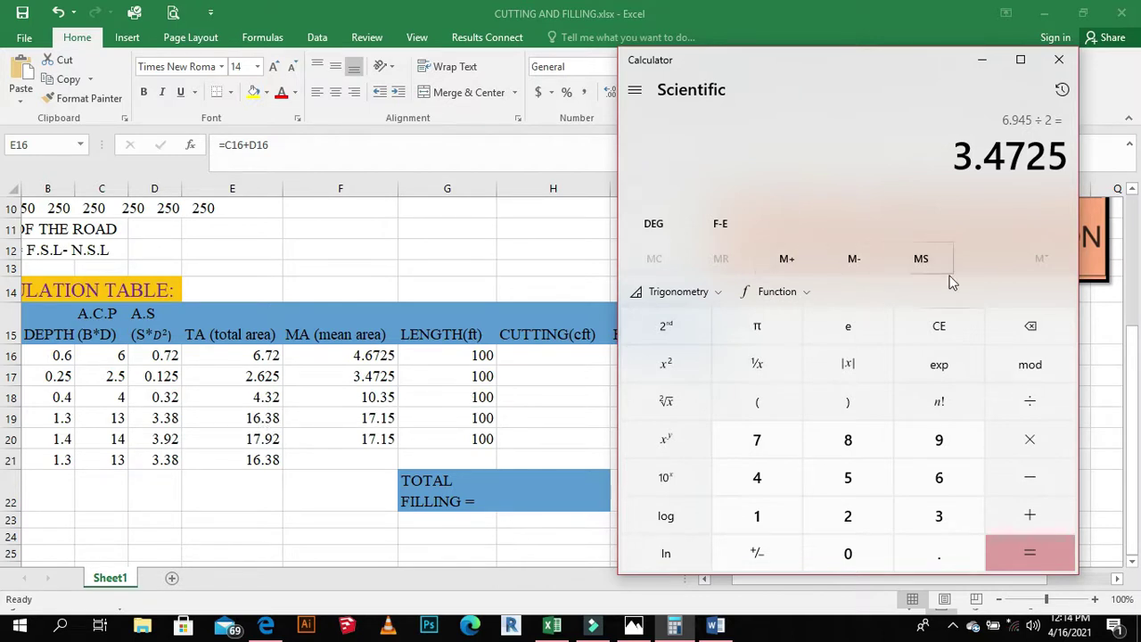
{"action": "left_click", "coordinate": [939, 325]}
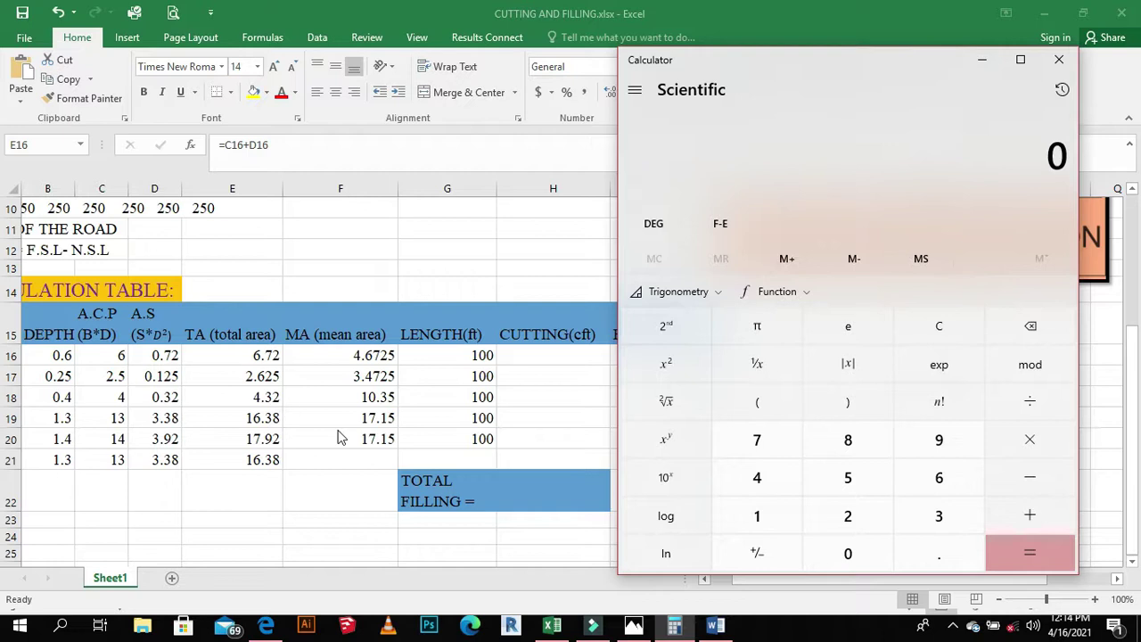
Add the total areas 4.32 + 16.38 to get 20.7
{"action": "left_click", "coordinate": [758, 473]}
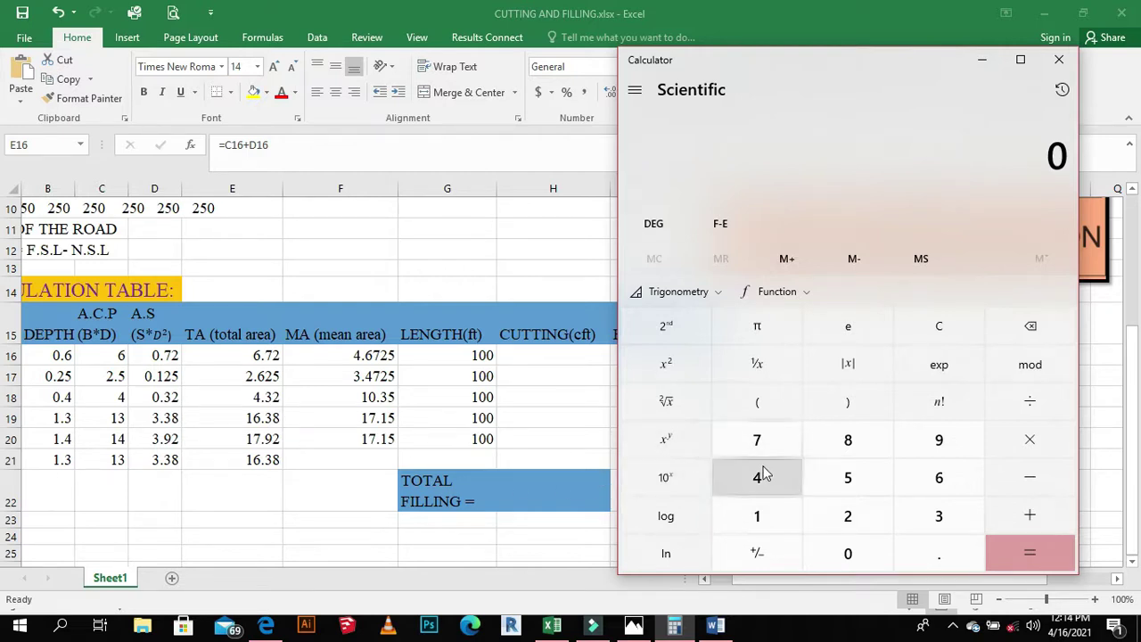
{"action": "left_click", "coordinate": [968, 557]}
{"action": "left_click", "coordinate": [940, 512]}
{"action": "left_click", "coordinate": [851, 522]}
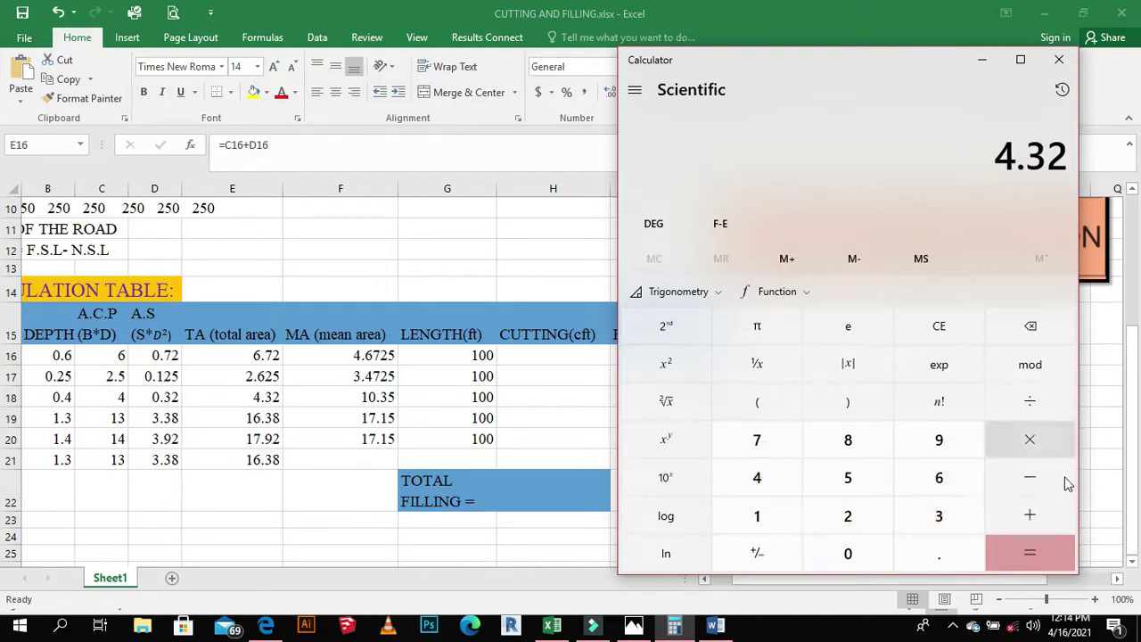
{"action": "left_click", "coordinate": [1034, 514]}
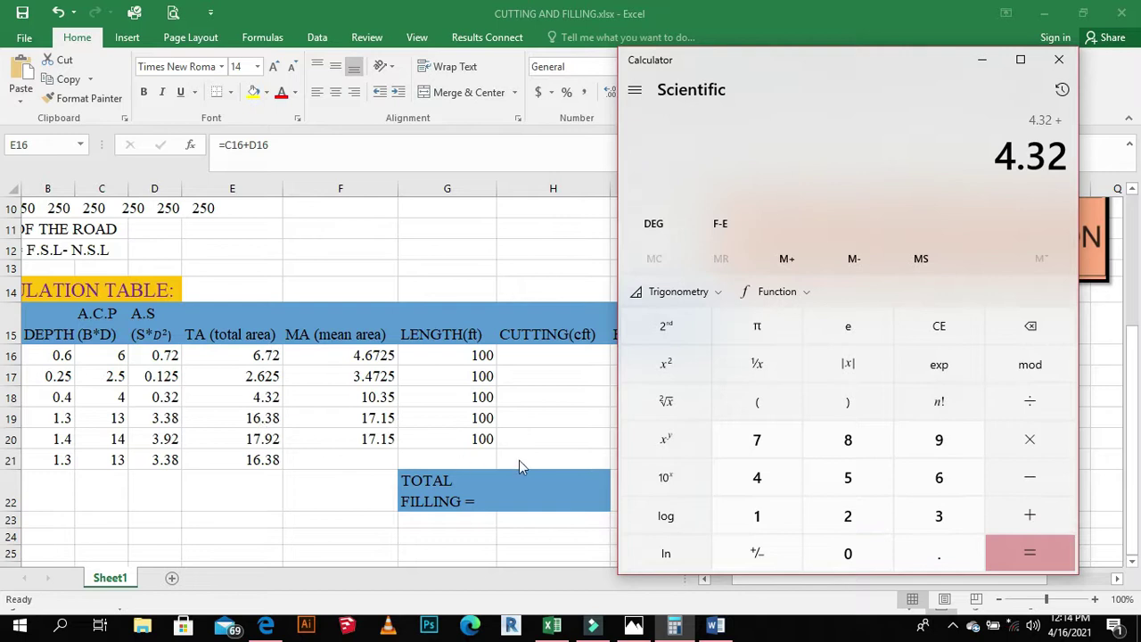
{"action": "left_click", "coordinate": [753, 511]}
{"action": "left_click", "coordinate": [925, 469]}
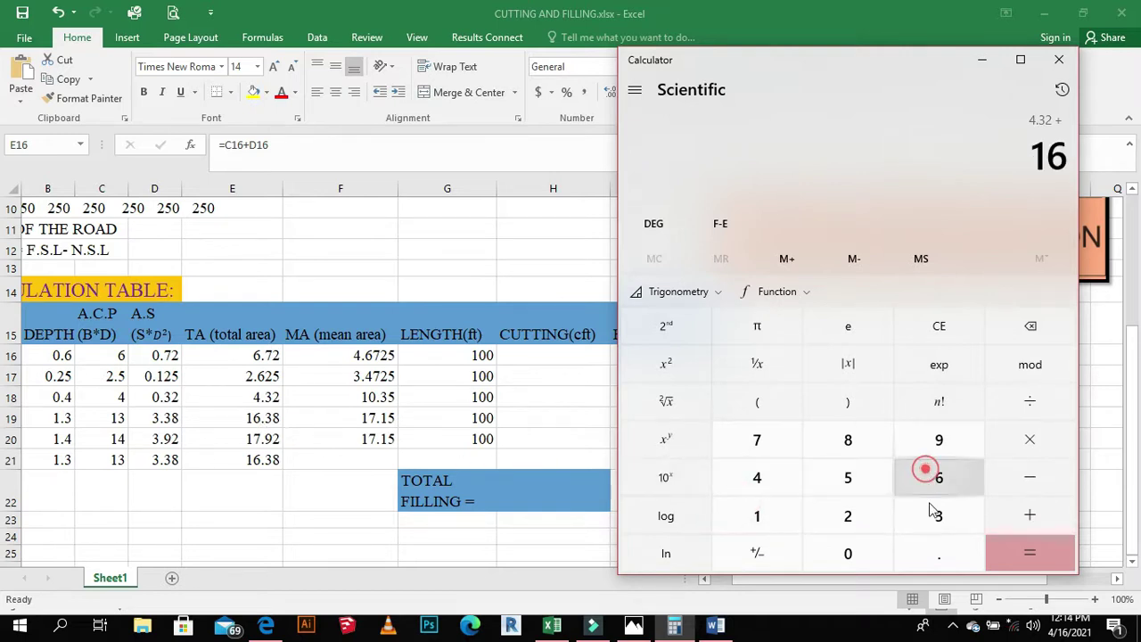
{"action": "left_click", "coordinate": [935, 554]}
{"action": "left_click", "coordinate": [937, 515]}
{"action": "left_click", "coordinate": [836, 450]}
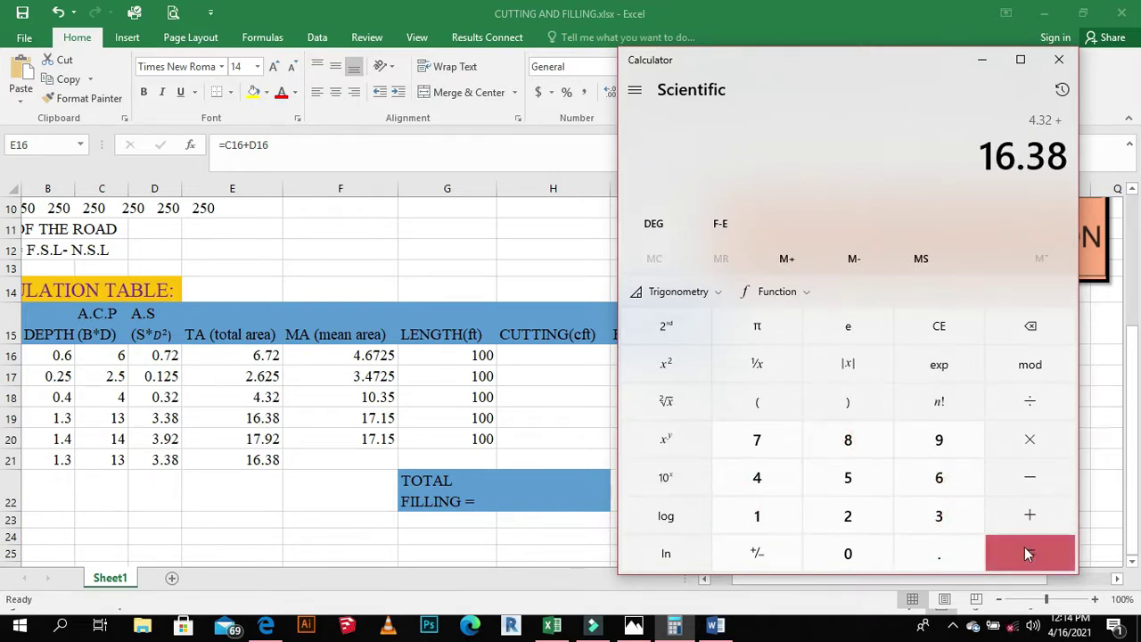
{"action": "left_click", "coordinate": [1025, 546]}
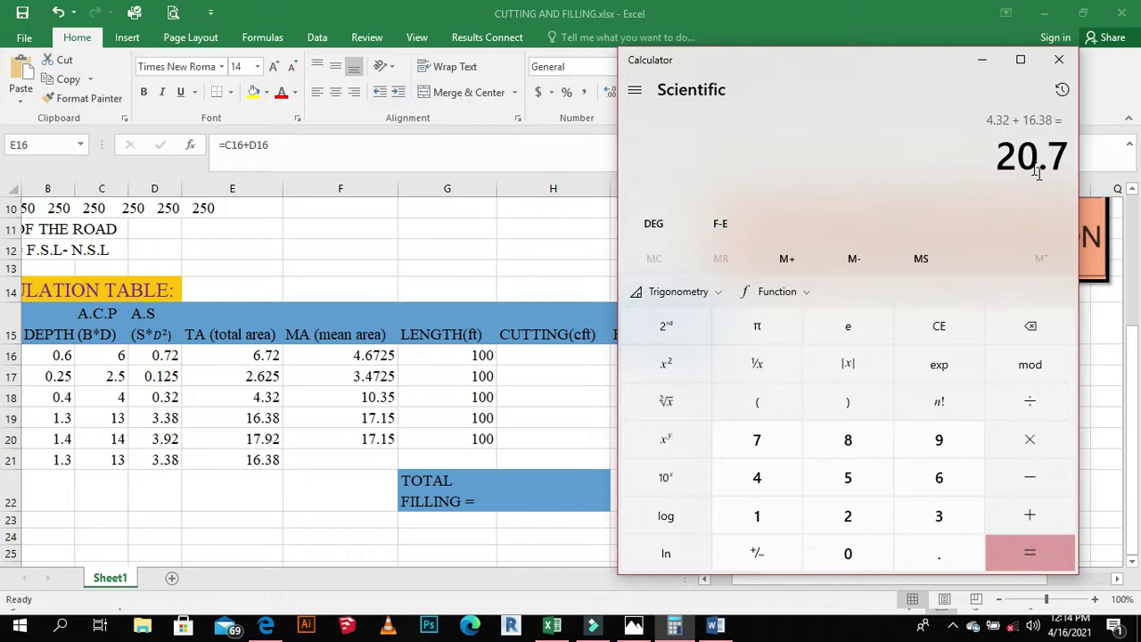
Divide 20.7 by 2 for the mean area 10.35, then clear the display
{"action": "left_click", "coordinate": [1043, 401]}
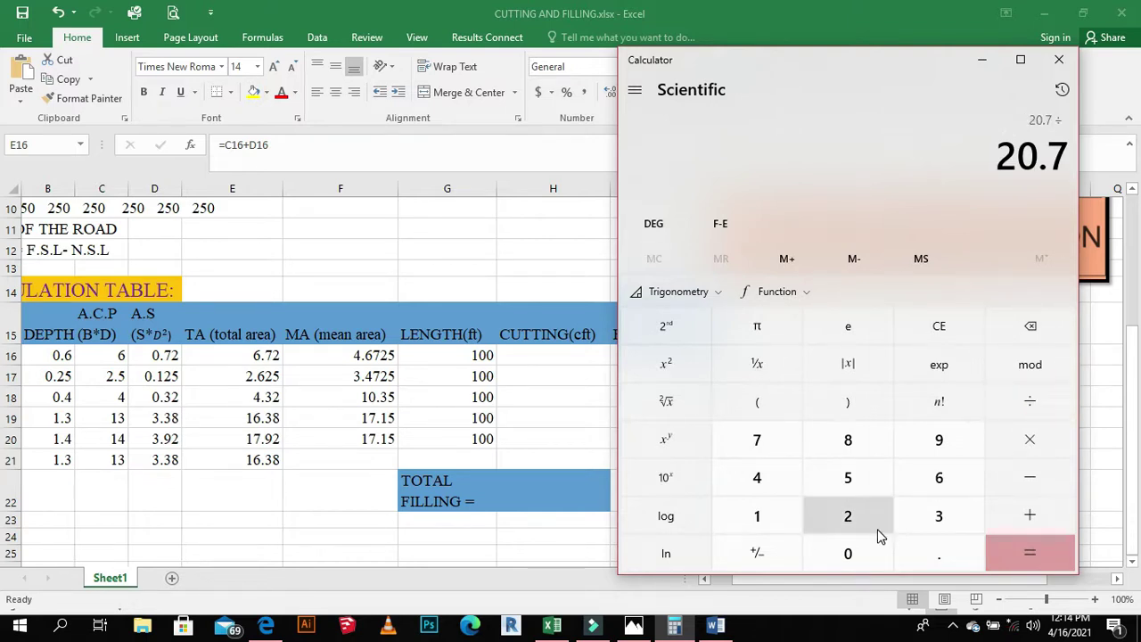
{"action": "left_click", "coordinate": [877, 533]}
{"action": "left_click", "coordinate": [1009, 562]}
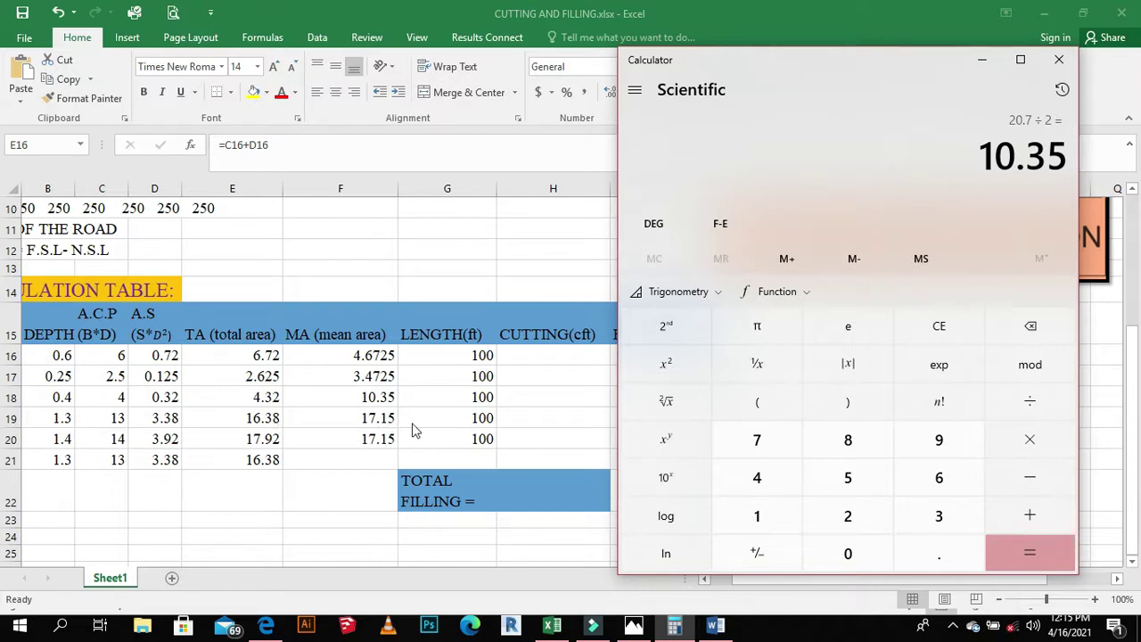
{"action": "left_click", "coordinate": [971, 326]}
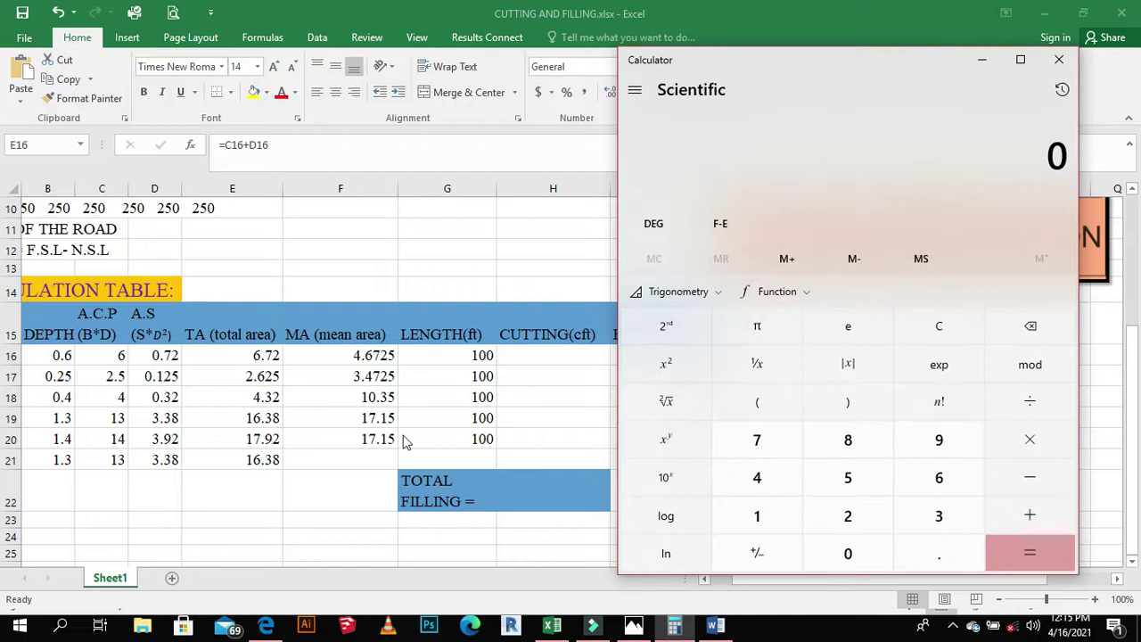
Add the total areas 16.38 + 17.92 to get 34.3
{"action": "left_click", "coordinate": [792, 516]}
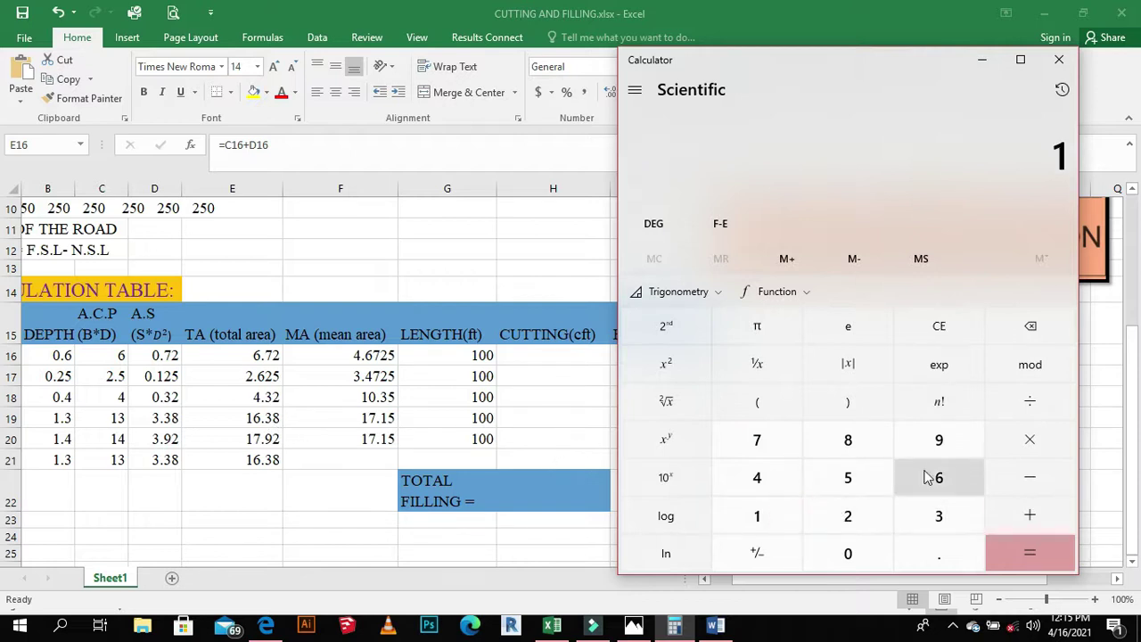
{"action": "left_click", "coordinate": [926, 472]}
{"action": "left_click", "coordinate": [954, 540]}
{"action": "left_click", "coordinate": [950, 528]}
{"action": "left_click", "coordinate": [868, 435]}
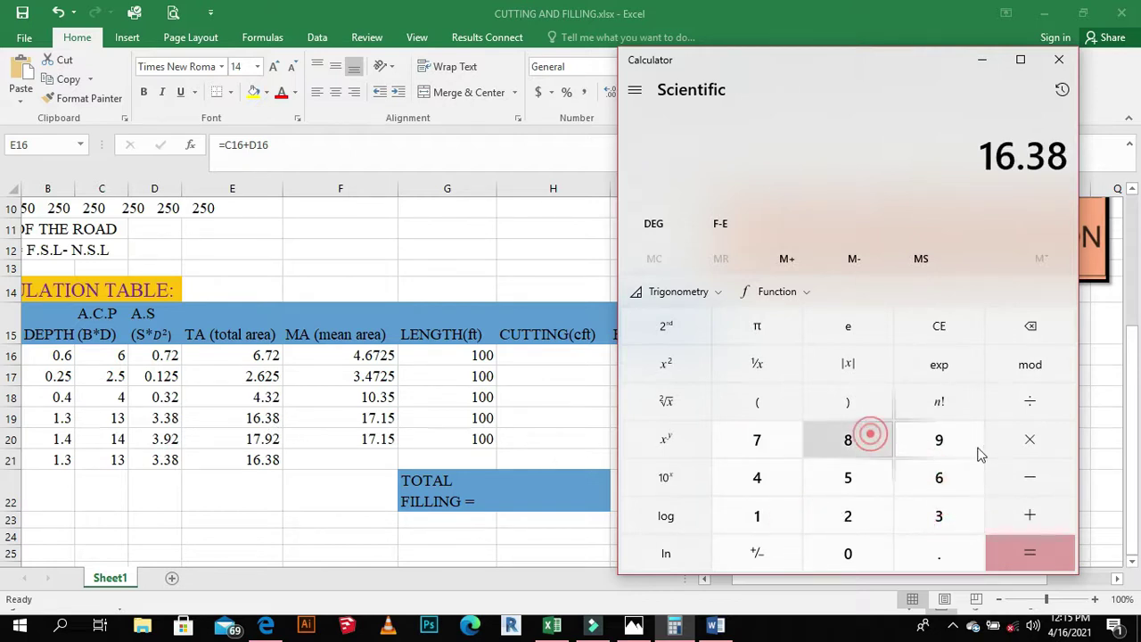
{"action": "left_click", "coordinate": [1045, 517]}
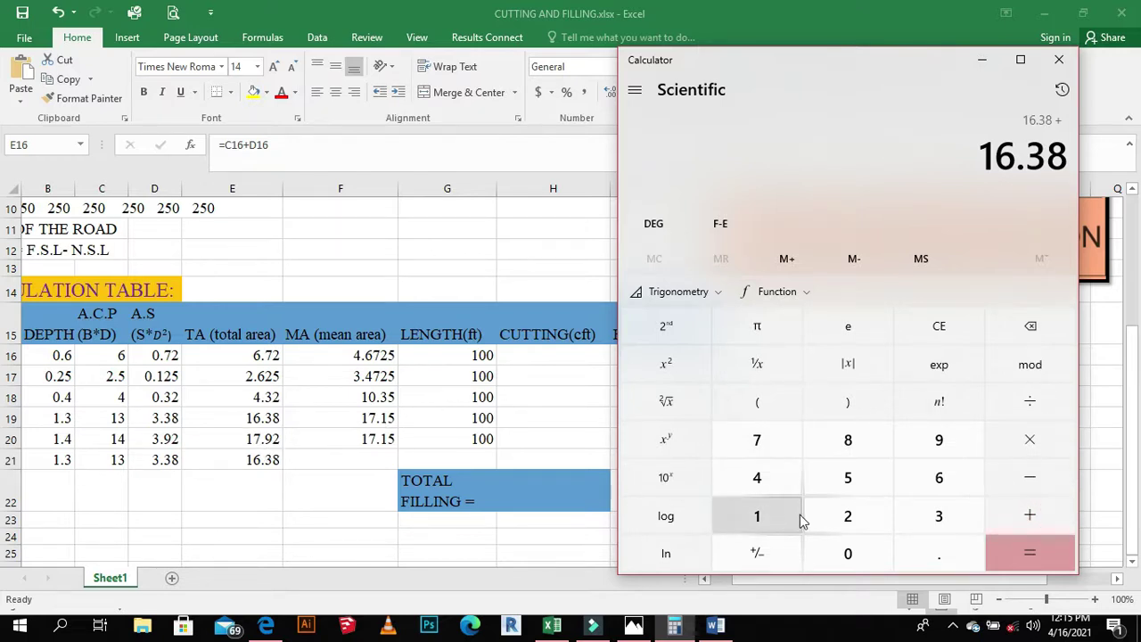
{"action": "key", "text": "1"}
{"action": "key", "text": "7"}
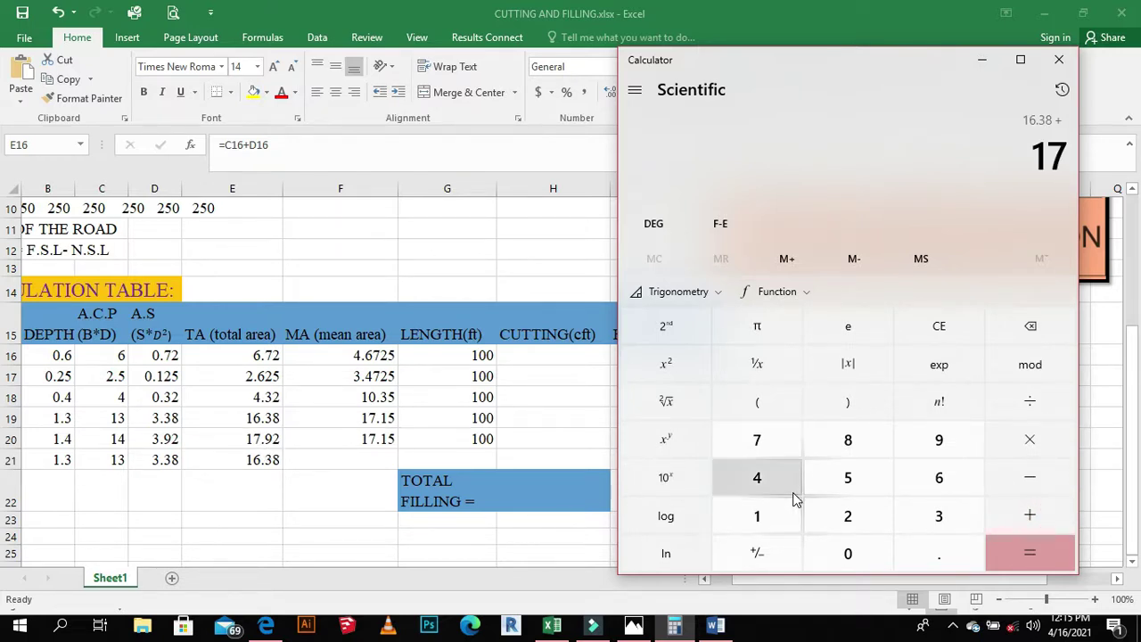
{"action": "key", "text": "period"}
{"action": "key", "text": "9"}
{"action": "key", "text": "2"}
{"action": "key", "text": "Return"}
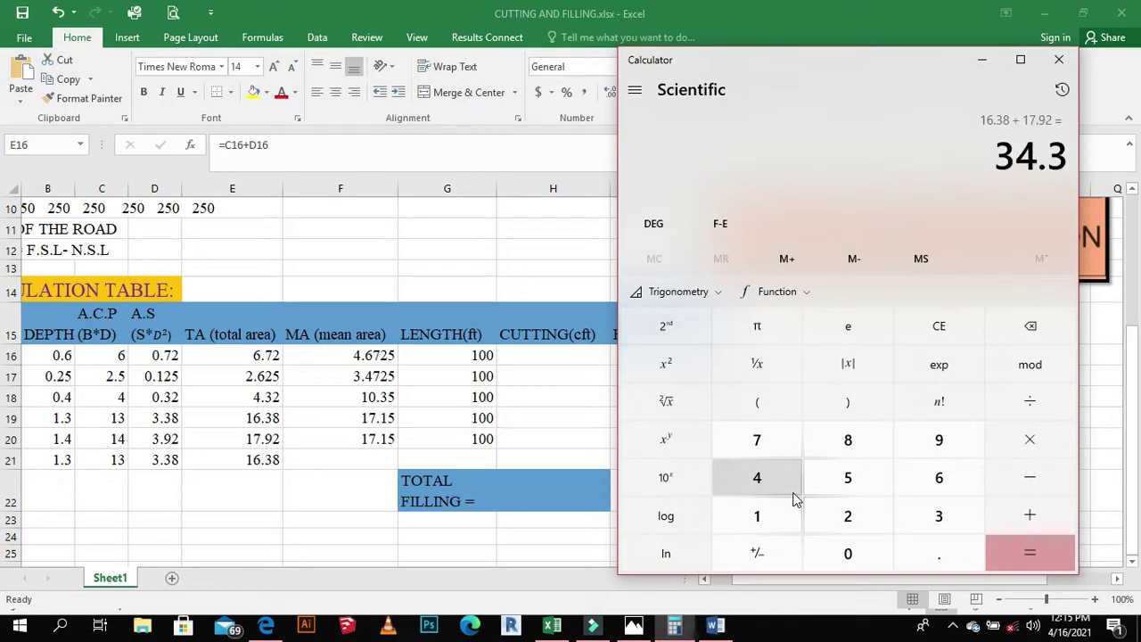
Divide 34.3 by 2 to get the mean area 17.15
{"action": "key", "text": "slash"}
{"action": "key", "text": "2"}
{"action": "key", "text": "Return"}
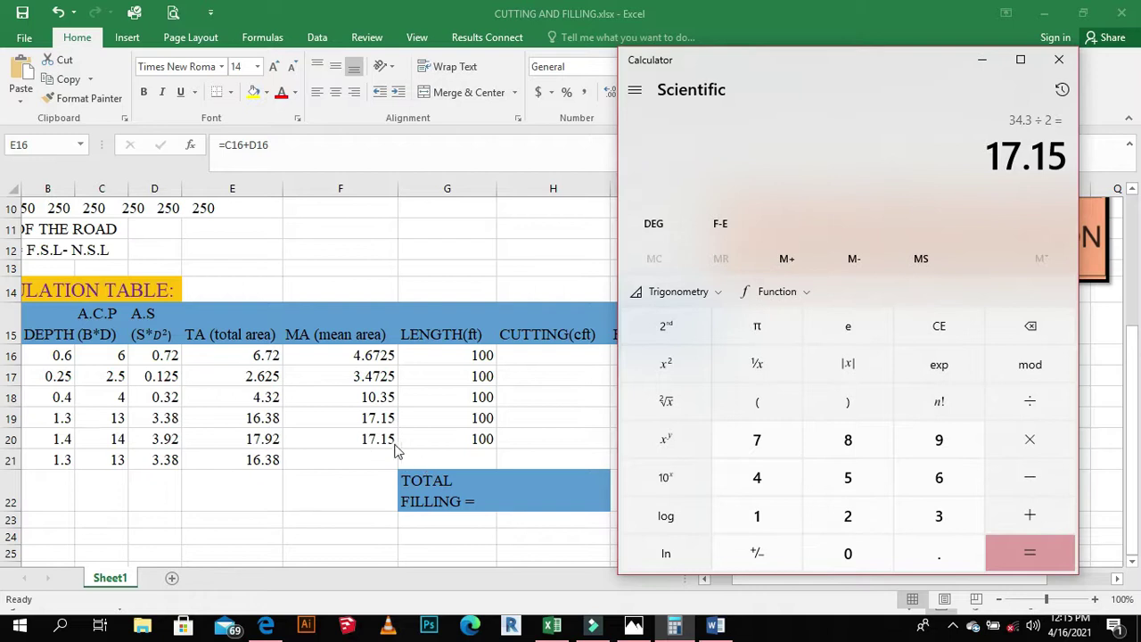
Minimise the Calculator to bring the road volume sheet back into view
{"action": "left_click", "coordinate": [980, 60]}
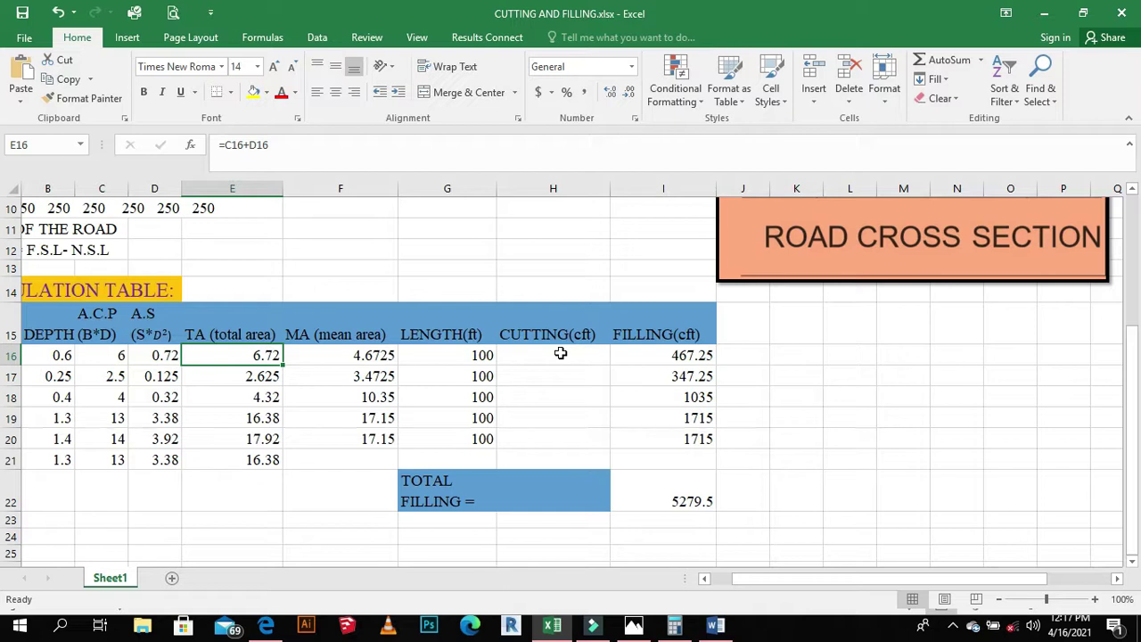
{"action": "left_click", "coordinate": [347, 354]}
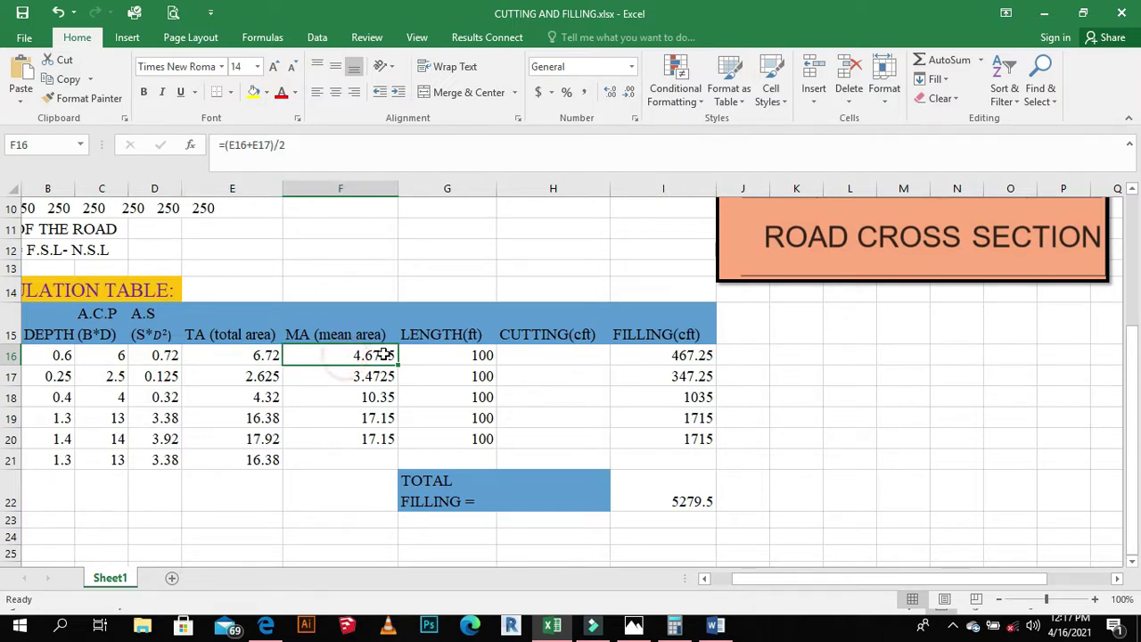
{"action": "left_click", "coordinate": [470, 355]}
{"action": "left_click", "coordinate": [647, 351]}
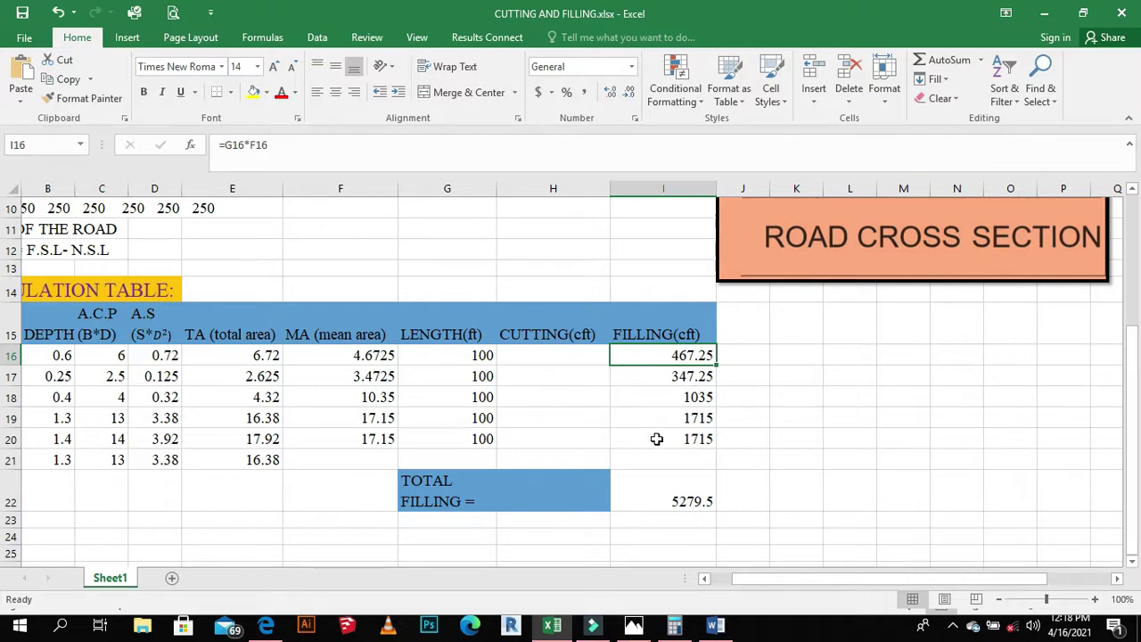
{"action": "scroll", "coordinate": [469, 497], "scroll_direction": "down", "scroll_amount": 1}
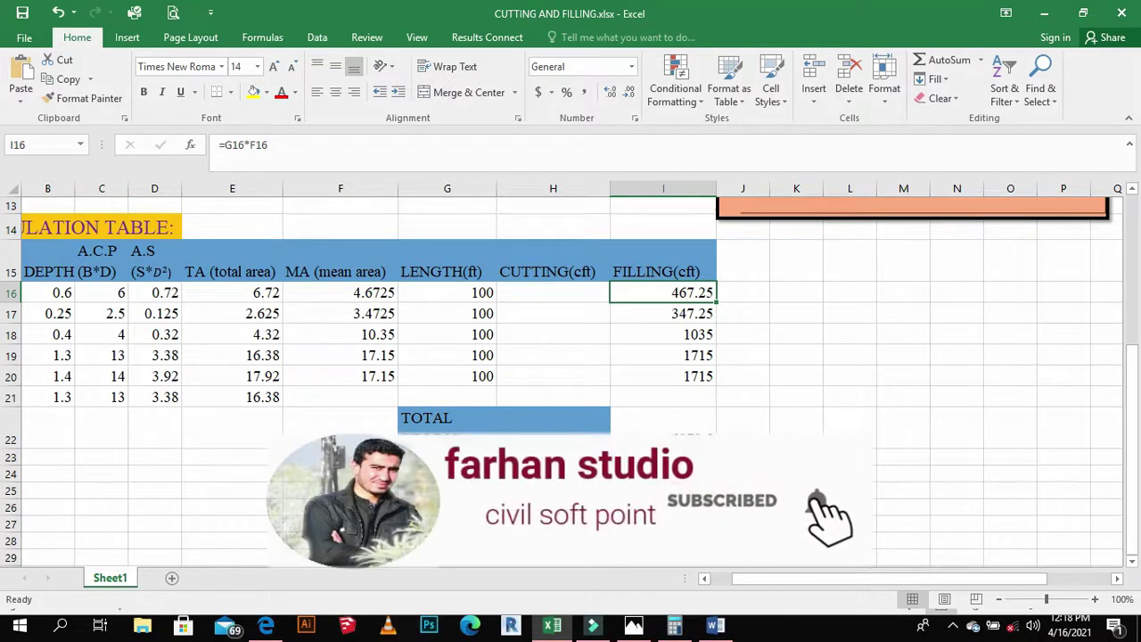
{"action": "scroll", "coordinate": [711, 453], "scroll_direction": "up", "scroll_amount": 1}
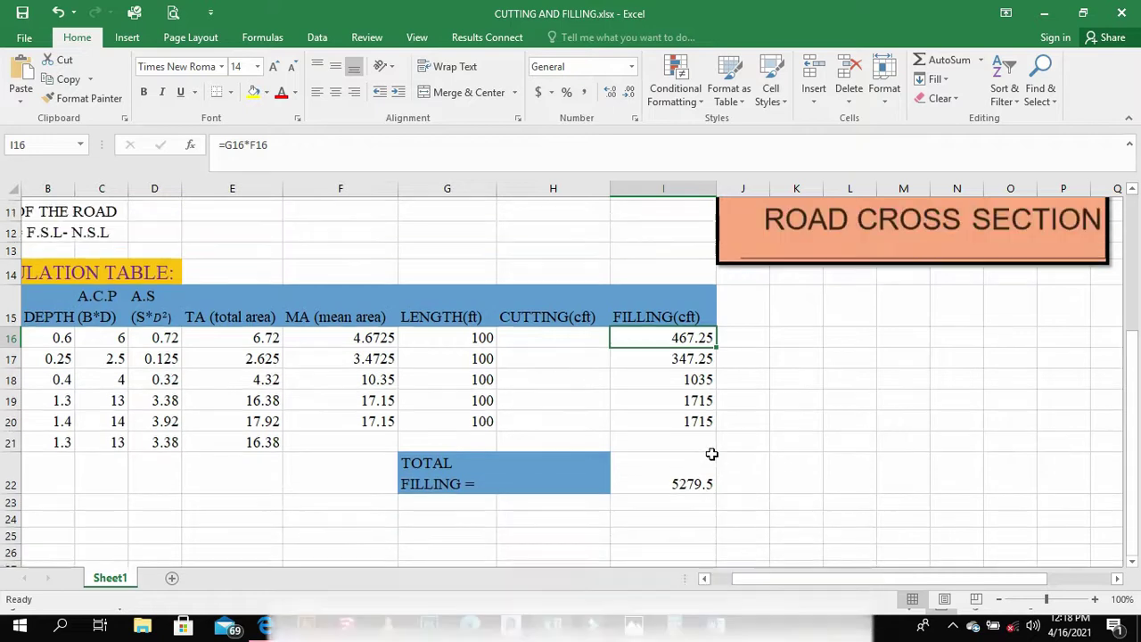
{"action": "scroll", "coordinate": [712, 453], "scroll_direction": "up", "scroll_amount": 2}
{"action": "scroll", "coordinate": [711, 454], "scroll_direction": "down", "scroll_amount": 3}
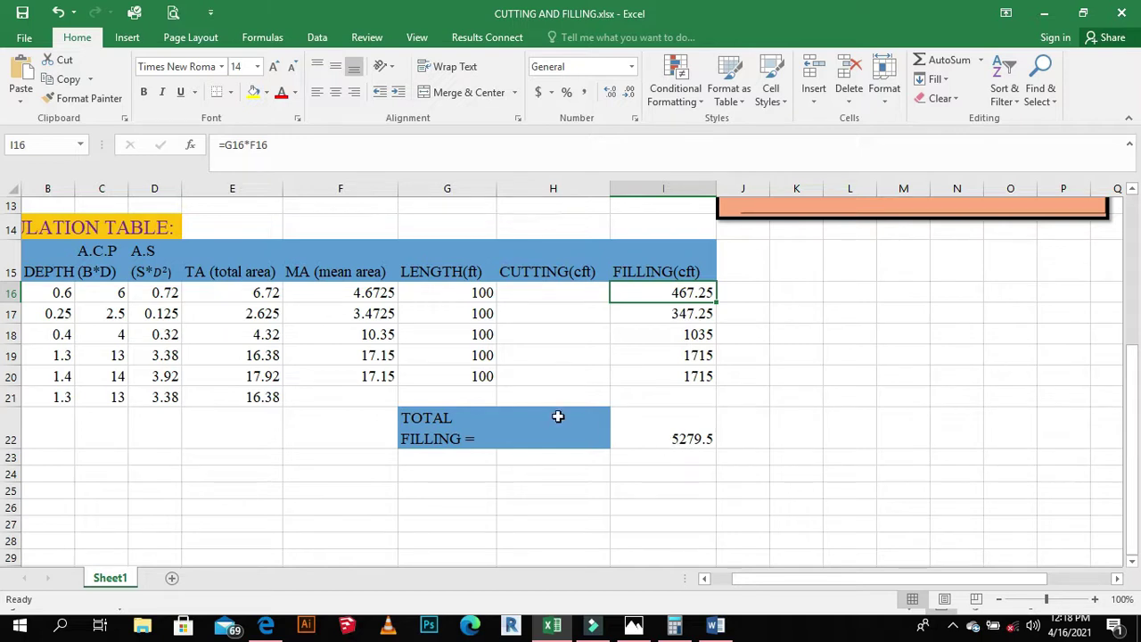
{"action": "scroll", "coordinate": [733, 390], "scroll_direction": "up", "scroll_amount": 4}
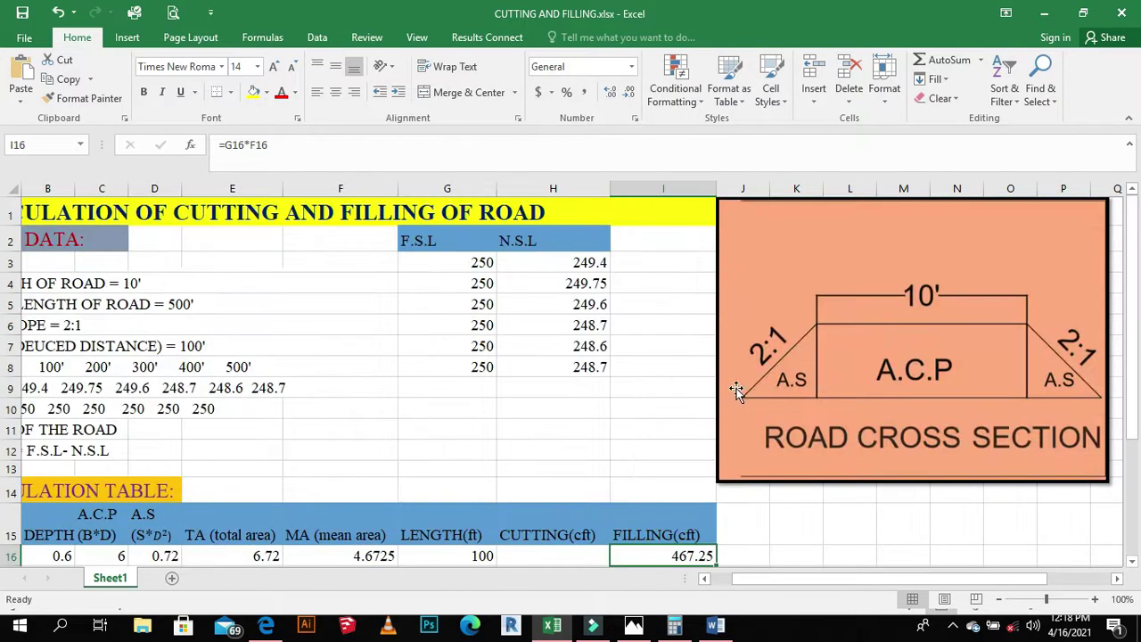
{"action": "scroll", "coordinate": [733, 389], "scroll_direction": "down", "scroll_amount": 2}
{"action": "scroll", "coordinate": [732, 390], "scroll_direction": "down", "scroll_amount": 2}
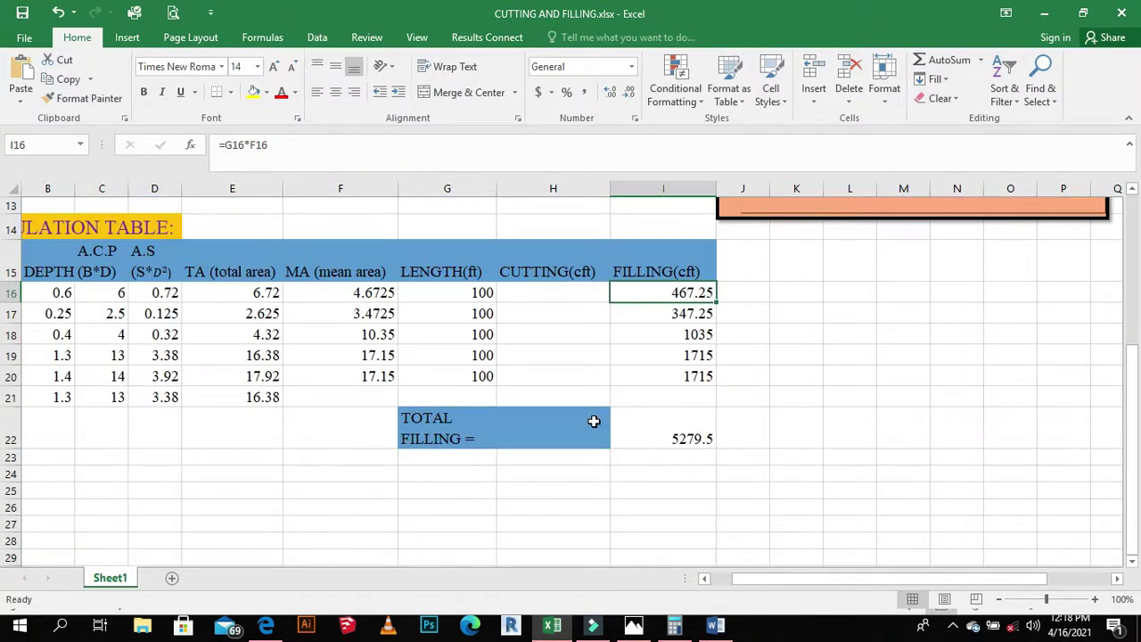
{"action": "scroll", "coordinate": [594, 421], "scroll_direction": "up", "scroll_amount": 4}
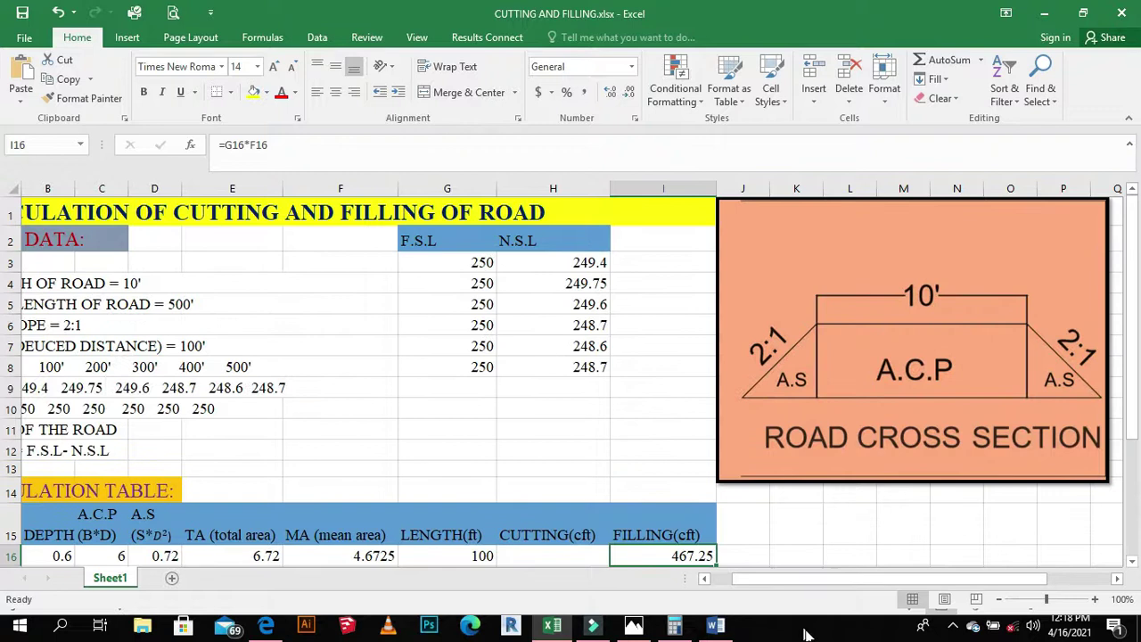
{"action": "left_click_drag", "start_coordinate": [779, 576], "coordinate": [716, 583]}
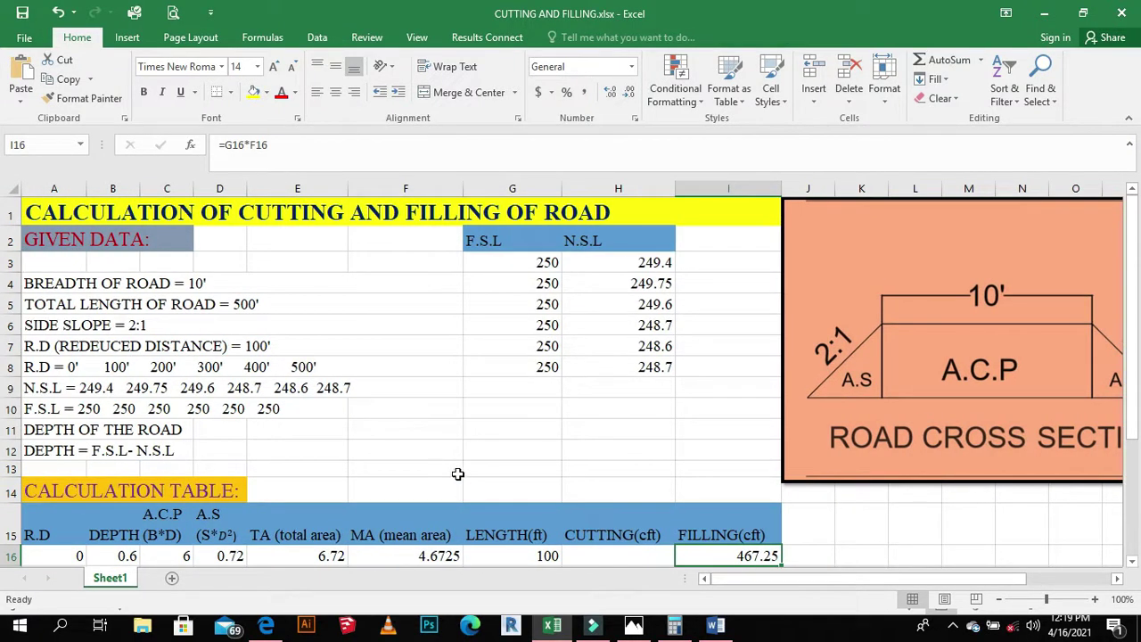
{"action": "left_click", "coordinate": [823, 582]}
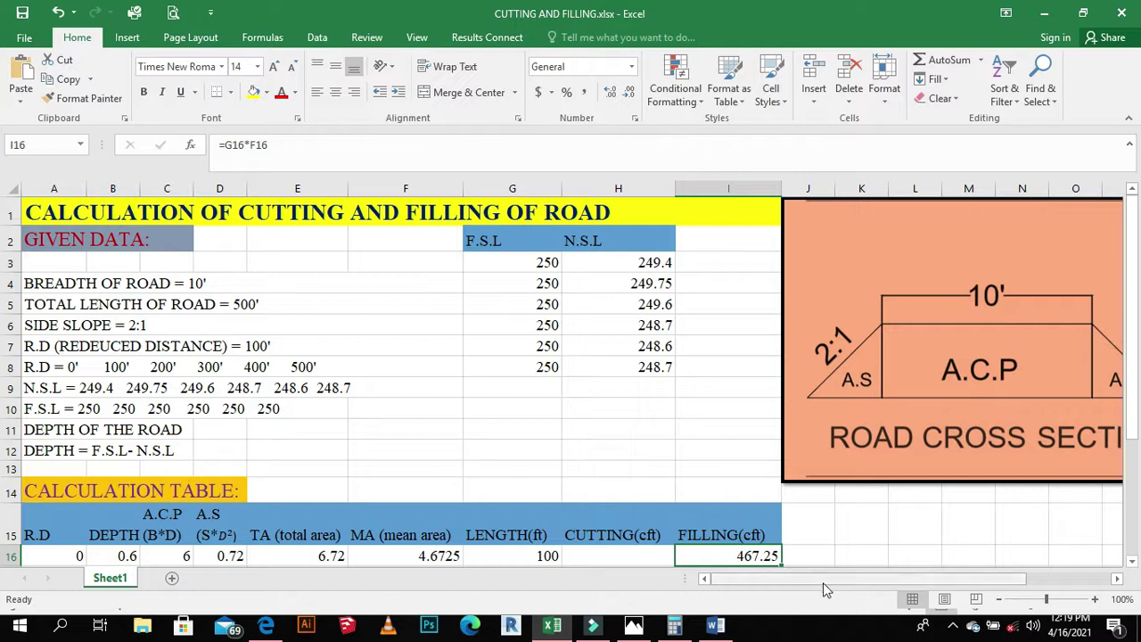
{"action": "left_click_drag", "start_coordinate": [823, 582], "coordinate": [820, 509]}
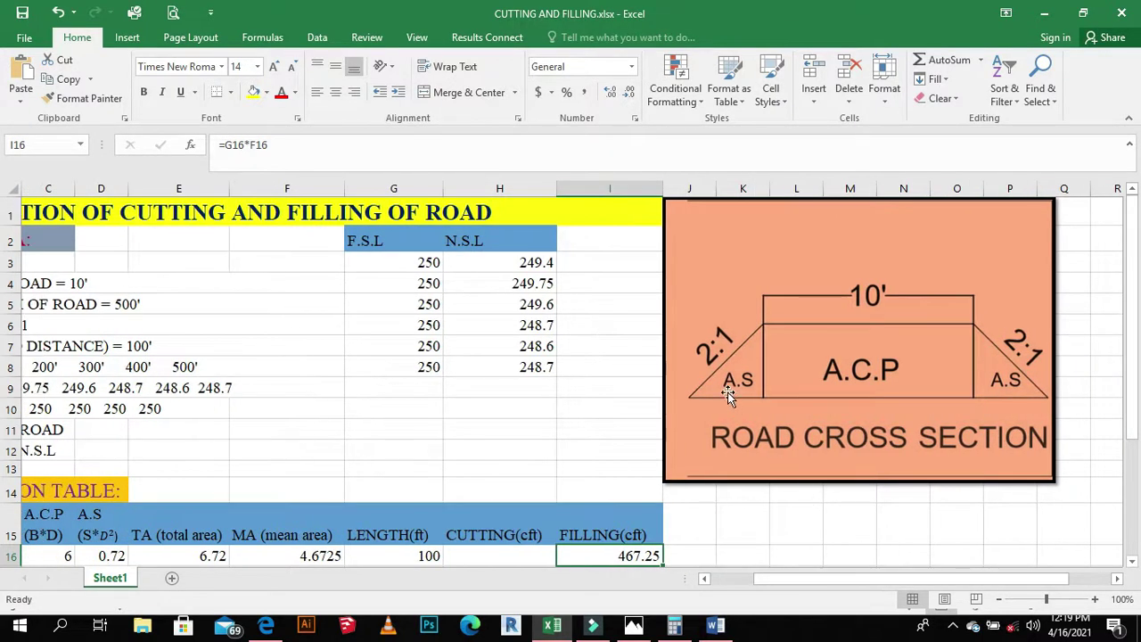